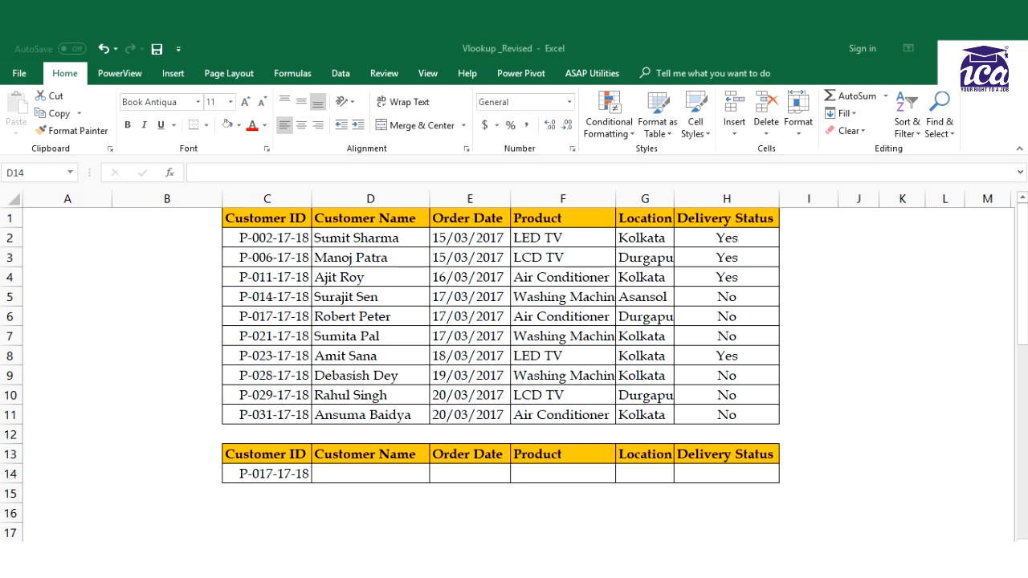
Start a VLOOKUP formula in cell D14 under Customer Name, using C14 as the lookup value.
left_click(351, 474)
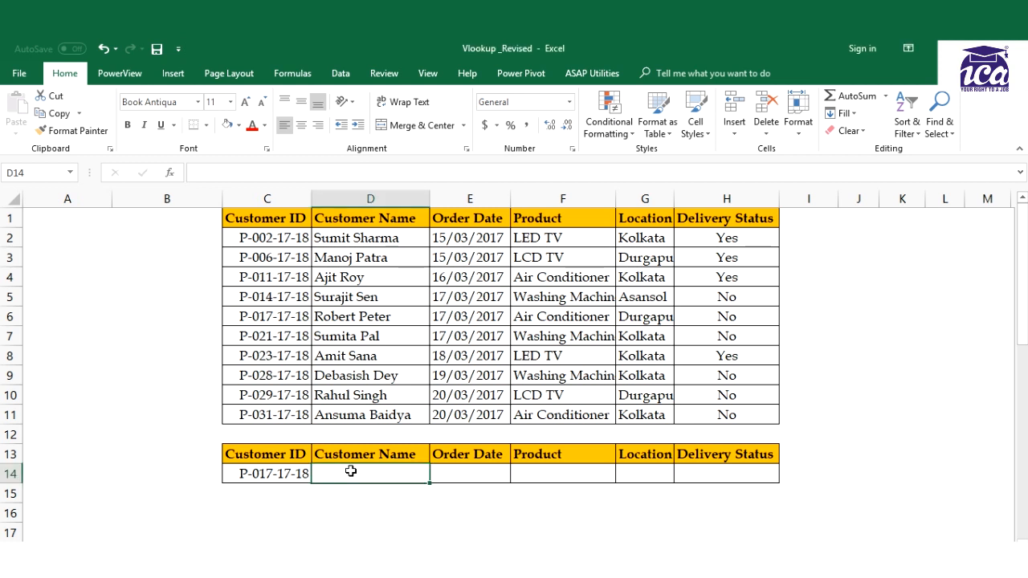
left_click(410, 507)
left_click(385, 472)
type("=vl")
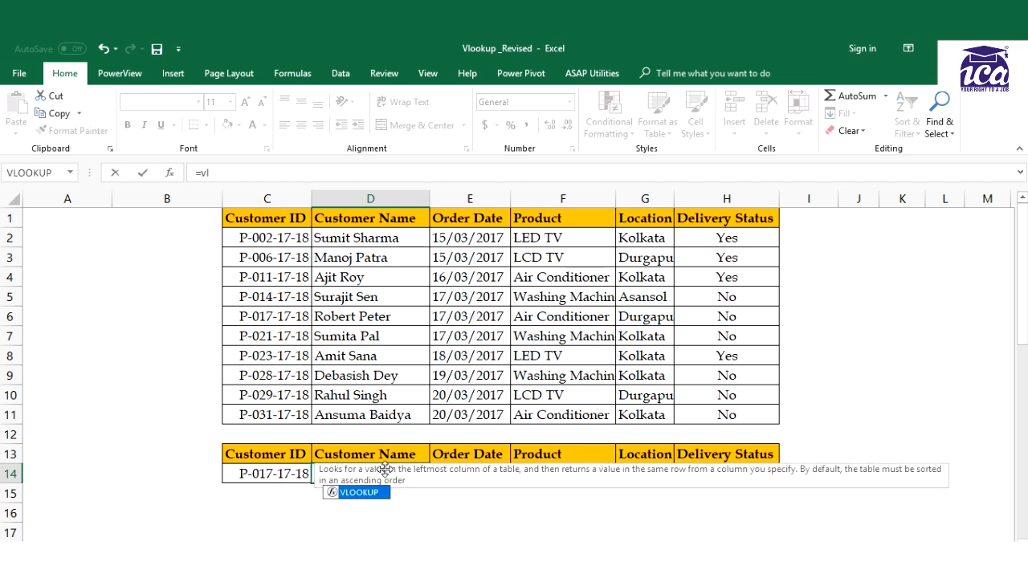
key("Tab")
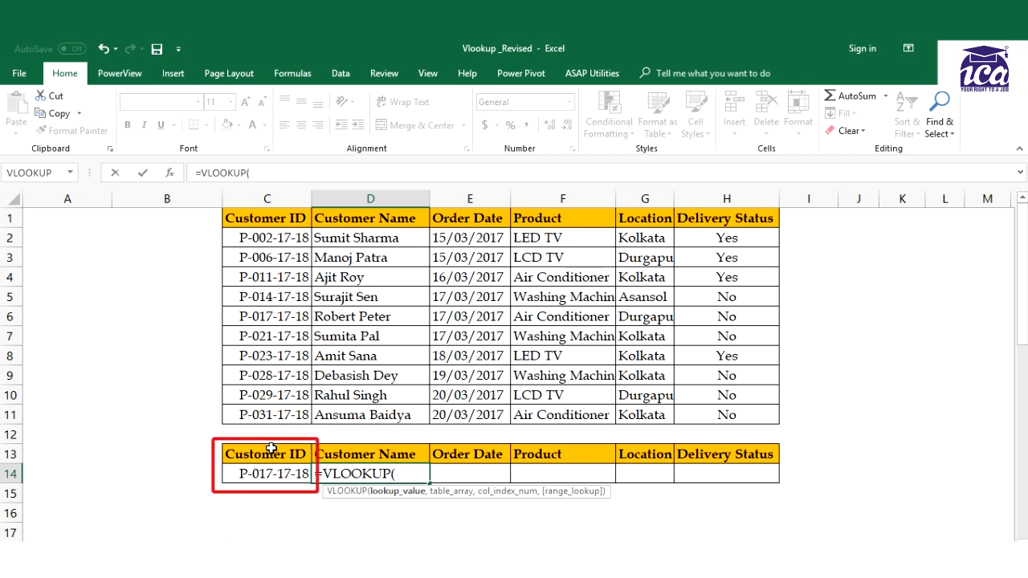
left_click(294, 477)
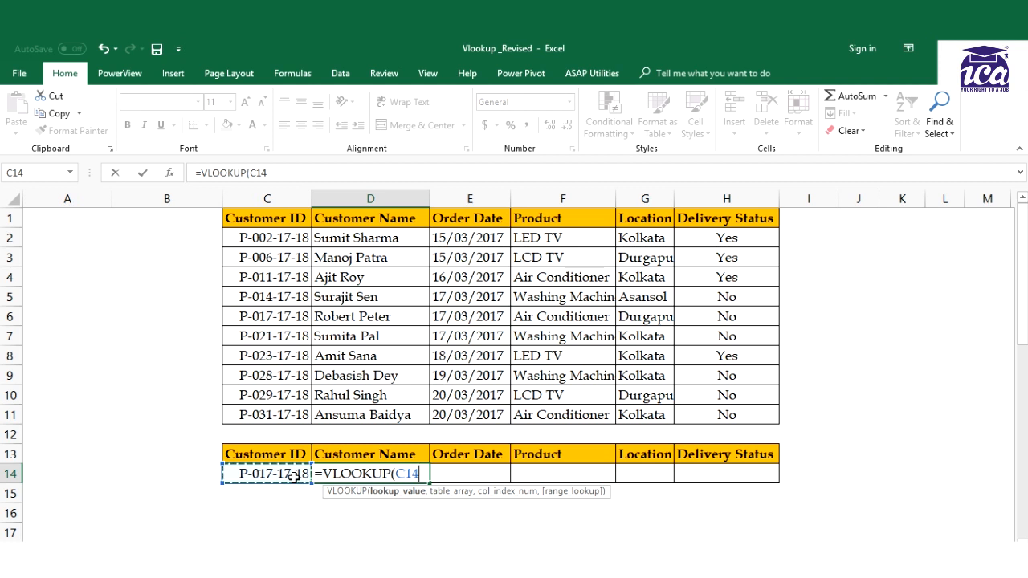
type(",")
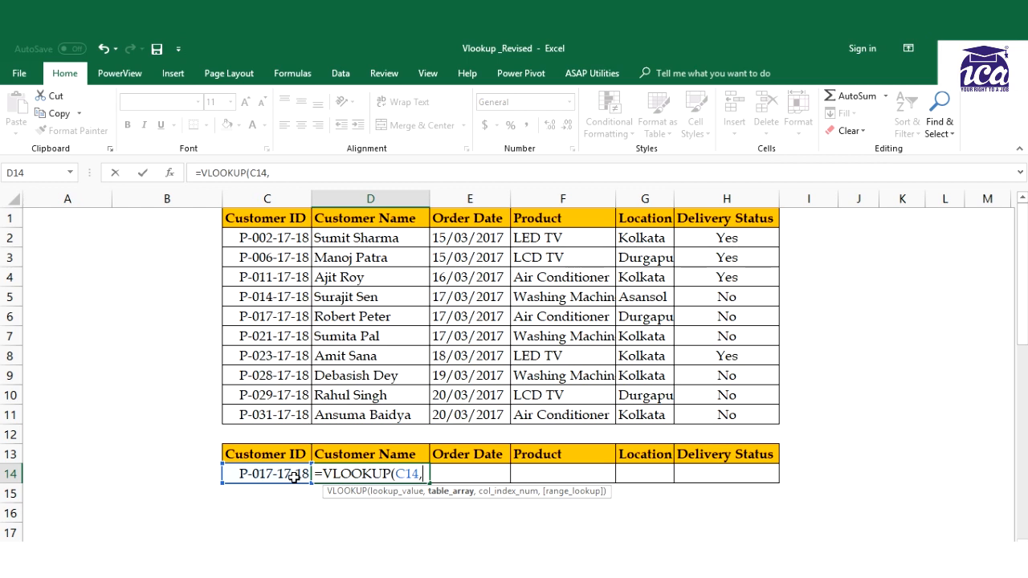
Complete the D14 VLOOKUP formula with table range C1:H11, column index 2 and FALSE for an exact match.
left_click_drag(241, 219, 715, 412)
type(",")
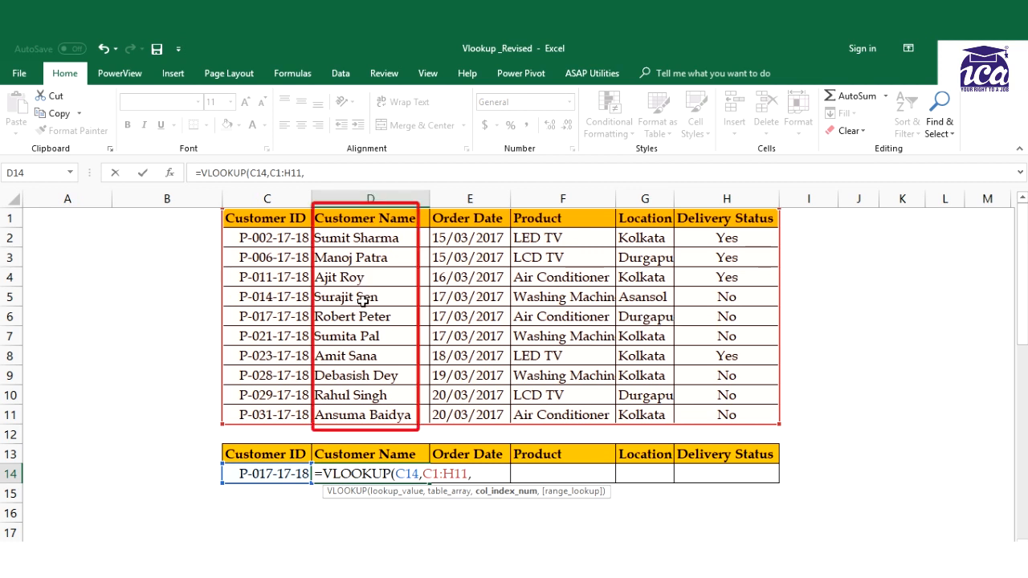
type("2,")
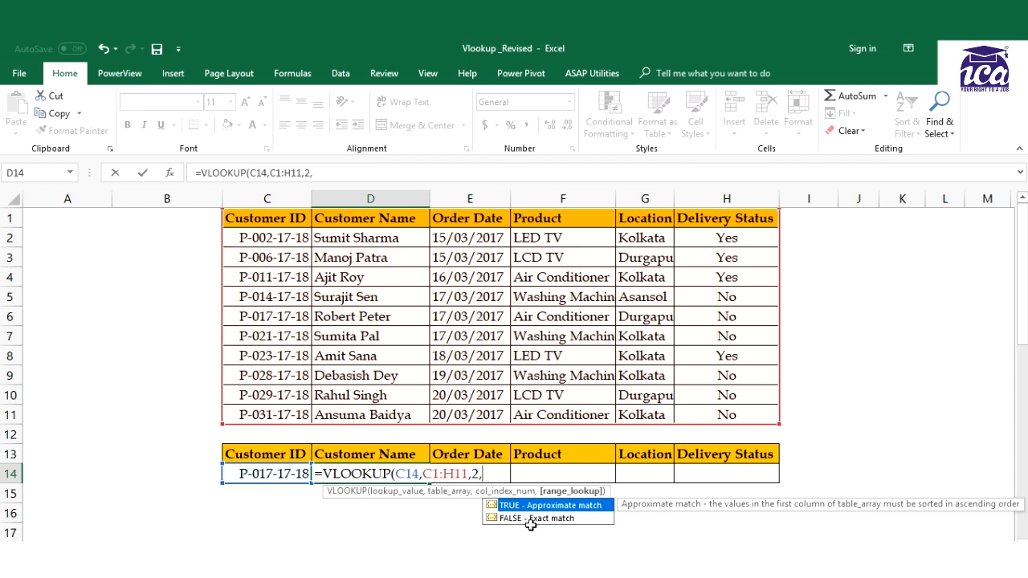
double_click(530, 518)
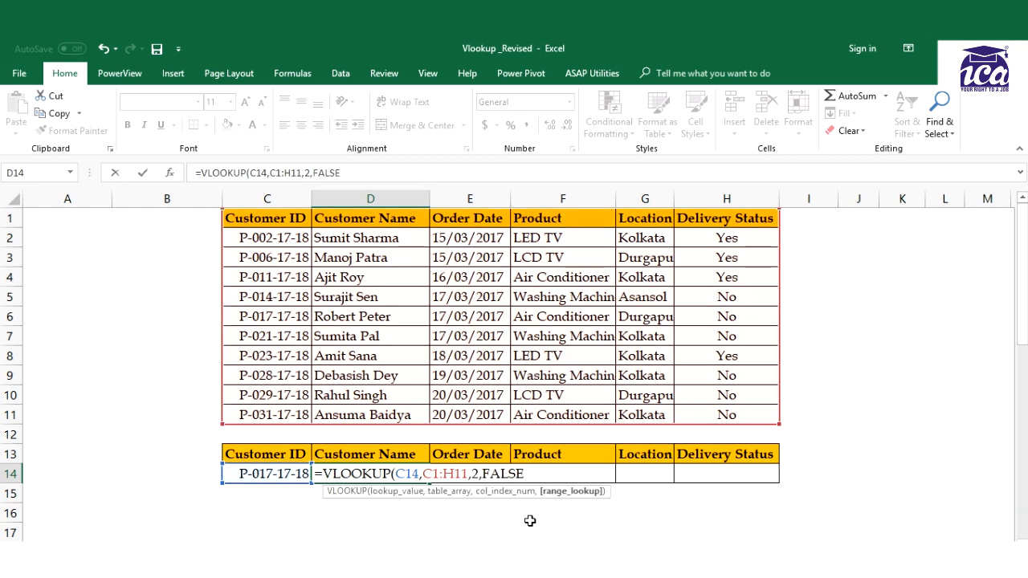
type(")")
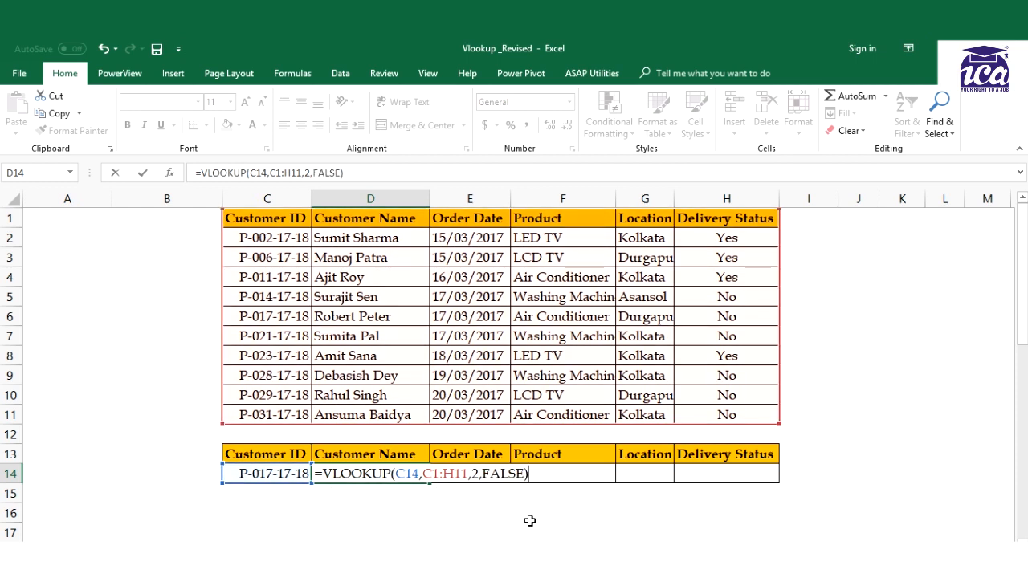
key("Return")
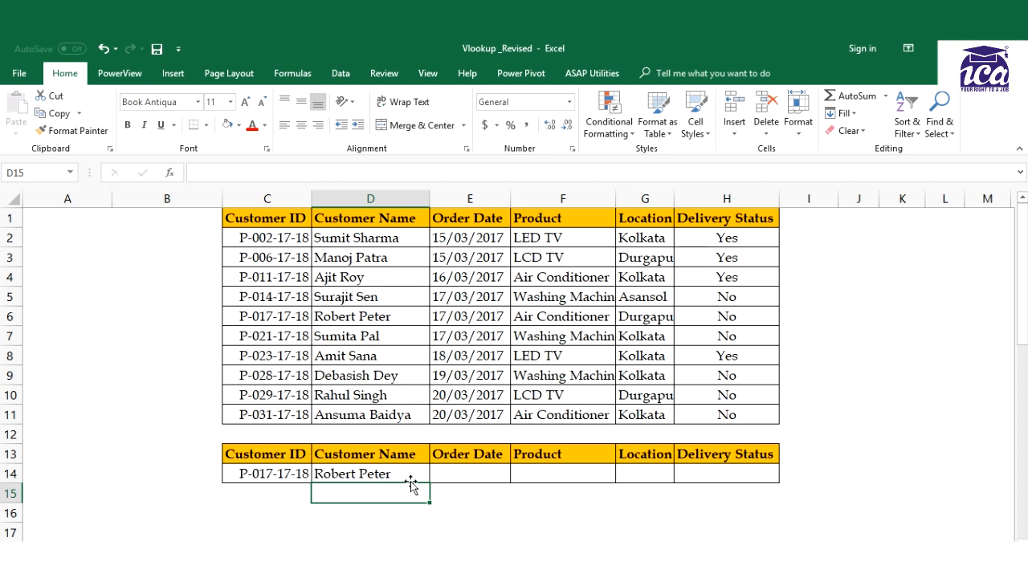
Copy the customer ID from cell C7 into the lookup cell C14.
left_click(279, 337)
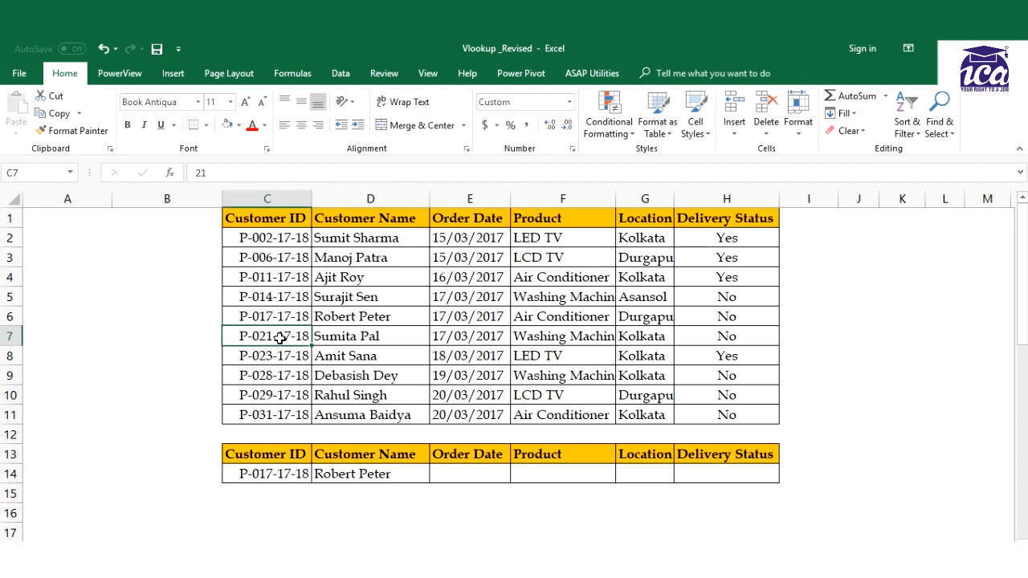
key("ctrl+c")
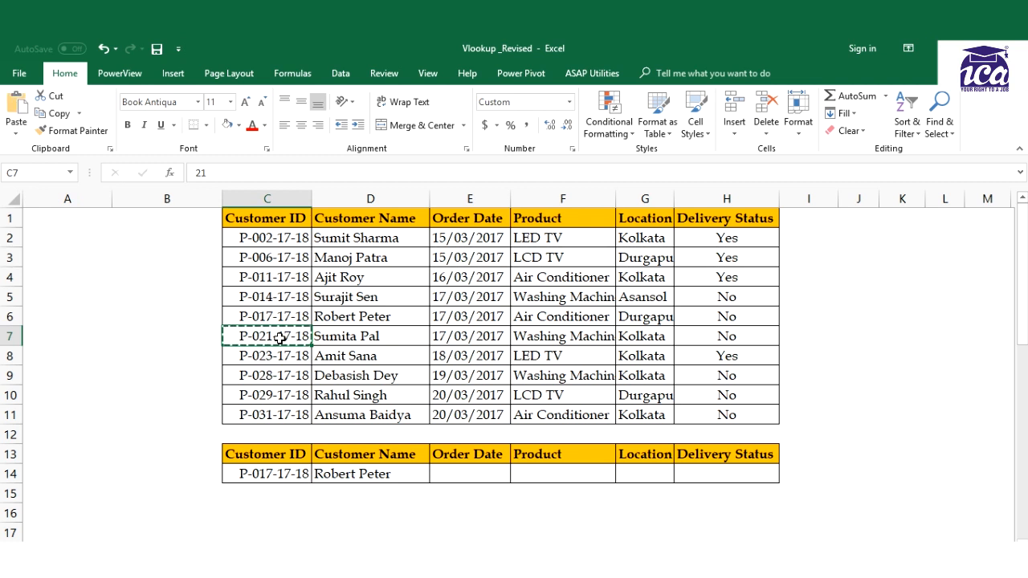
left_click(275, 473)
key("ctrl+v")
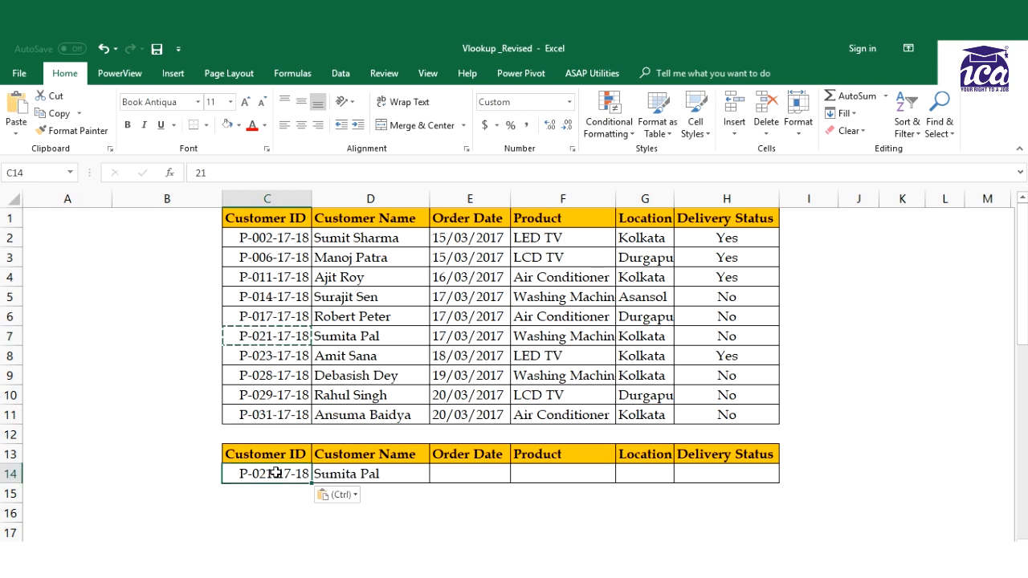
Try filling the D14 lookup formula across to H14 and compare the results with the source record in row 7.
left_click(399, 474)
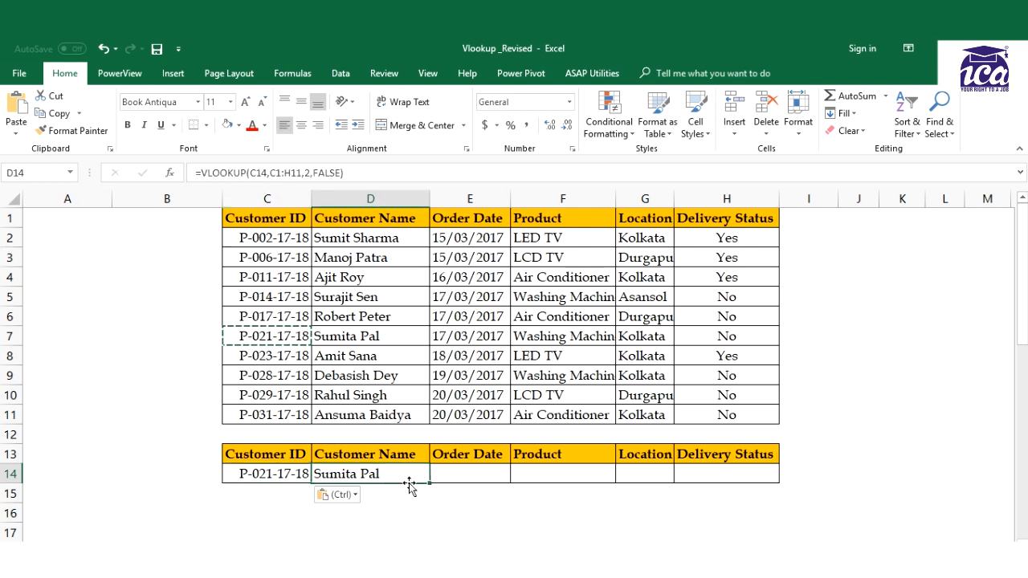
left_click_drag(430, 485, 777, 474)
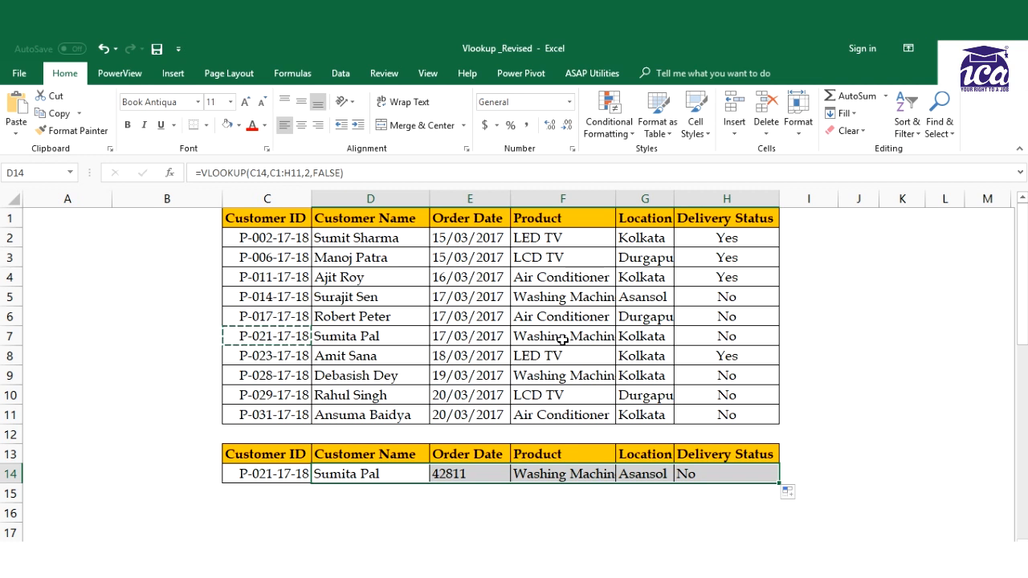
left_click(392, 477)
left_click_drag(285, 337, 714, 339)
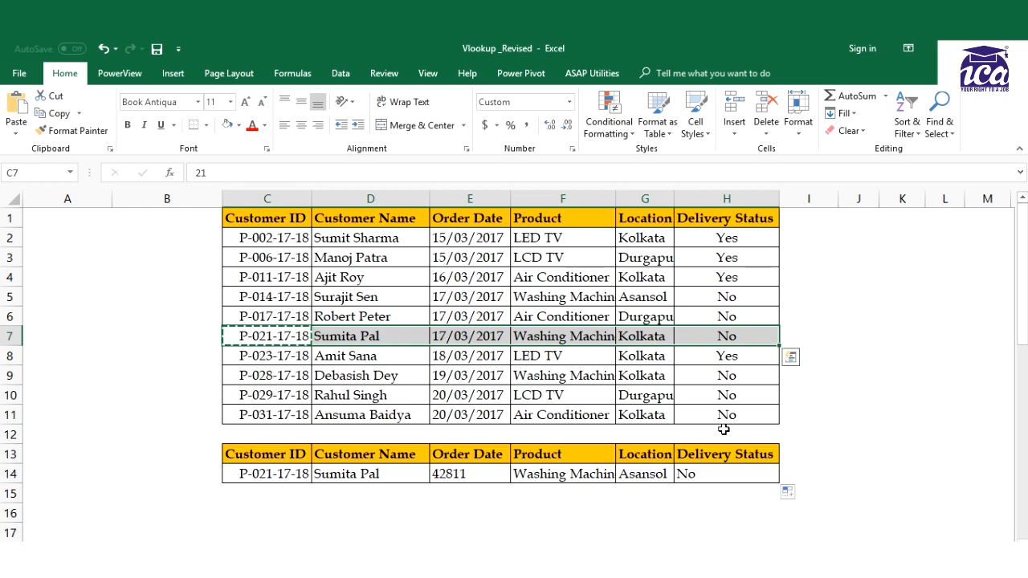
Examine the cell references in the VLOOKUP formulas of D14 and E14.
left_click(376, 479)
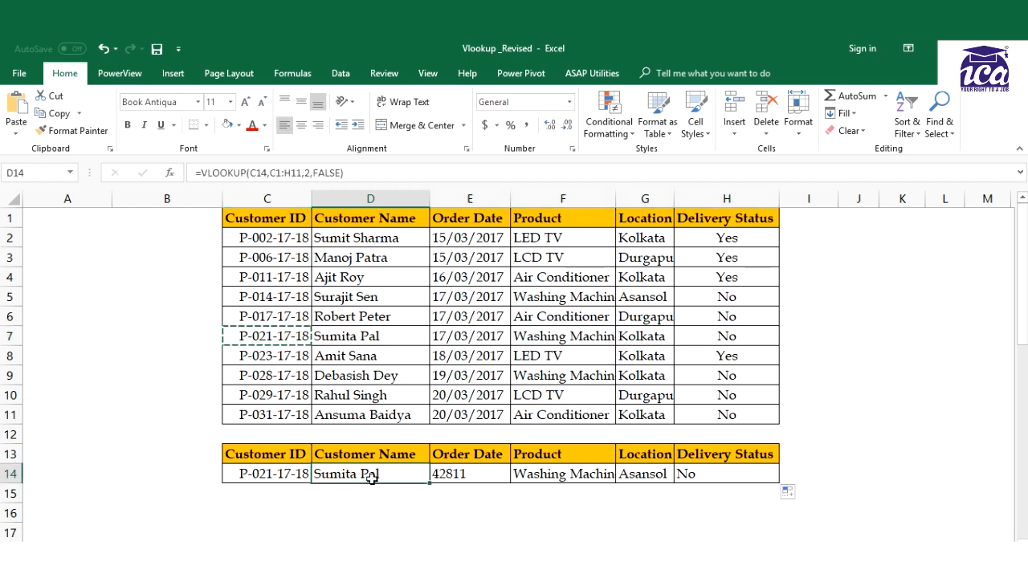
double_click(366, 476)
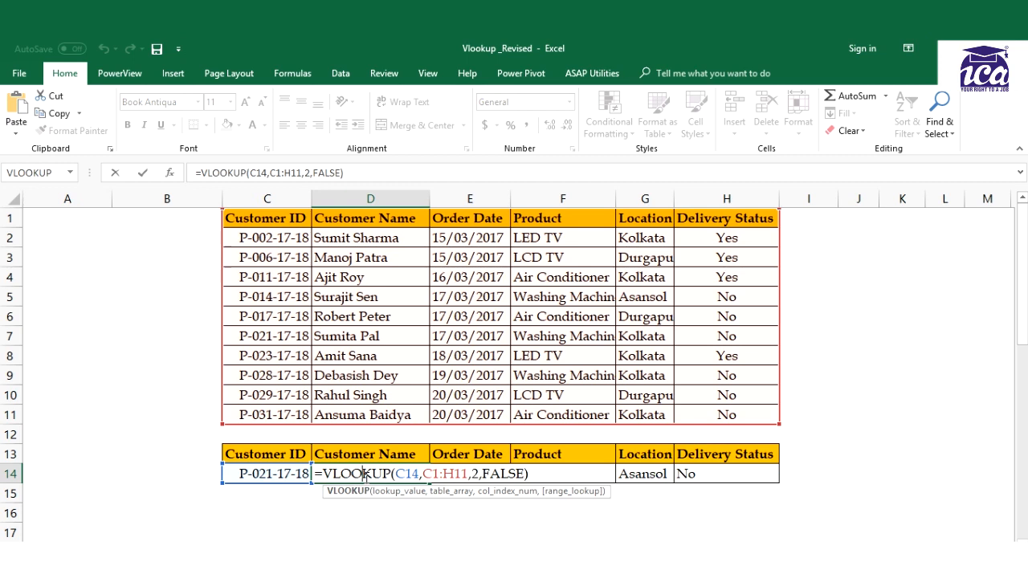
key("Return")
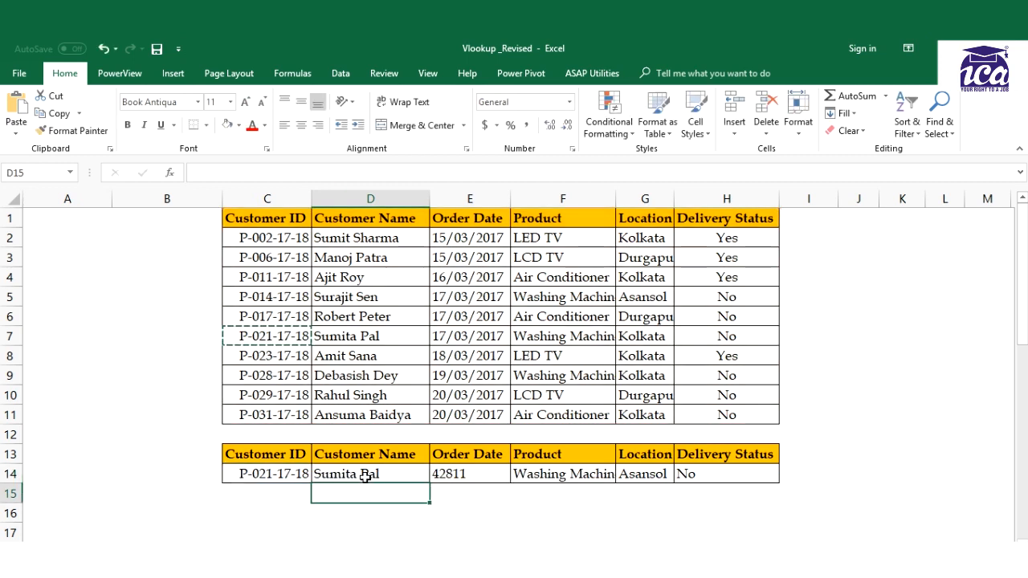
left_click(450, 474)
double_click(450, 474)
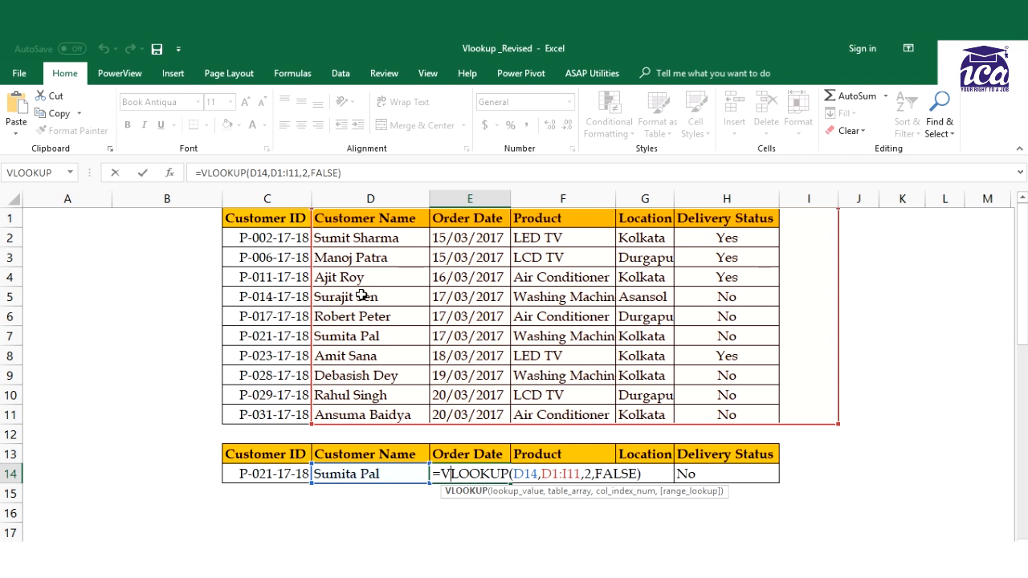
key("Return")
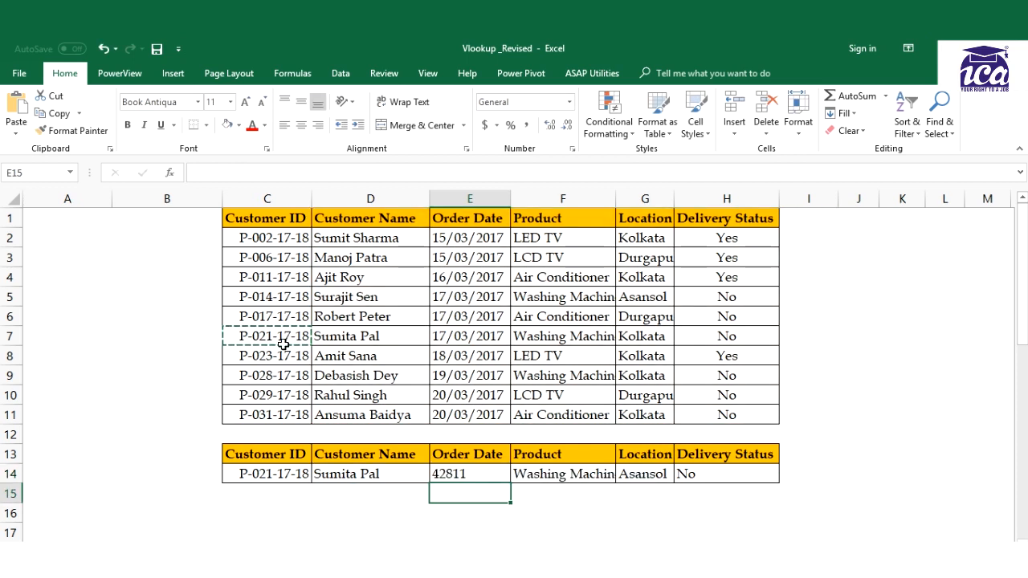
Make the references in D14's formula absolute, with lookup value $C$14 and table range $C$1:$H$11.
left_click(278, 474)
double_click(351, 474)
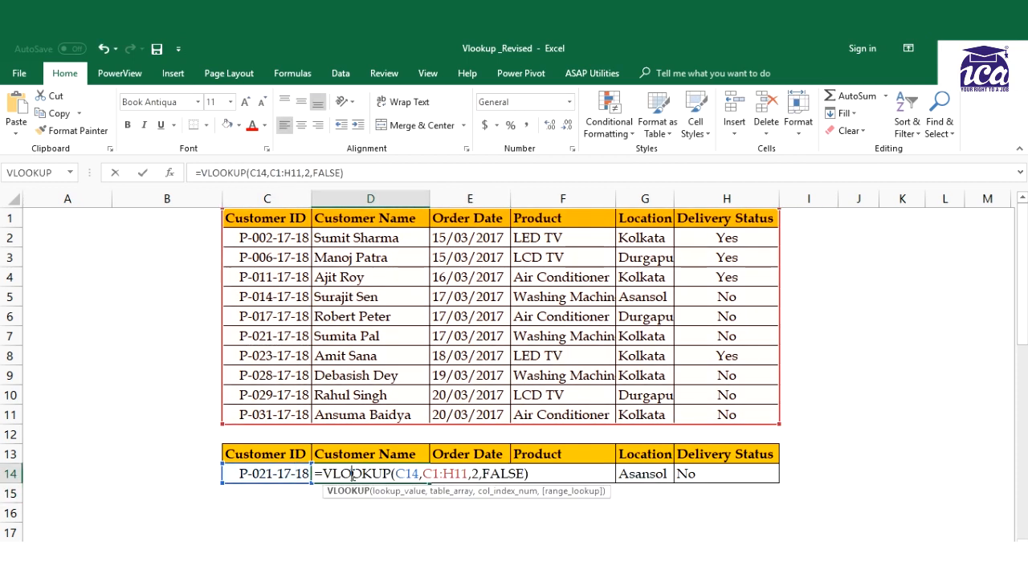
left_click(410, 475)
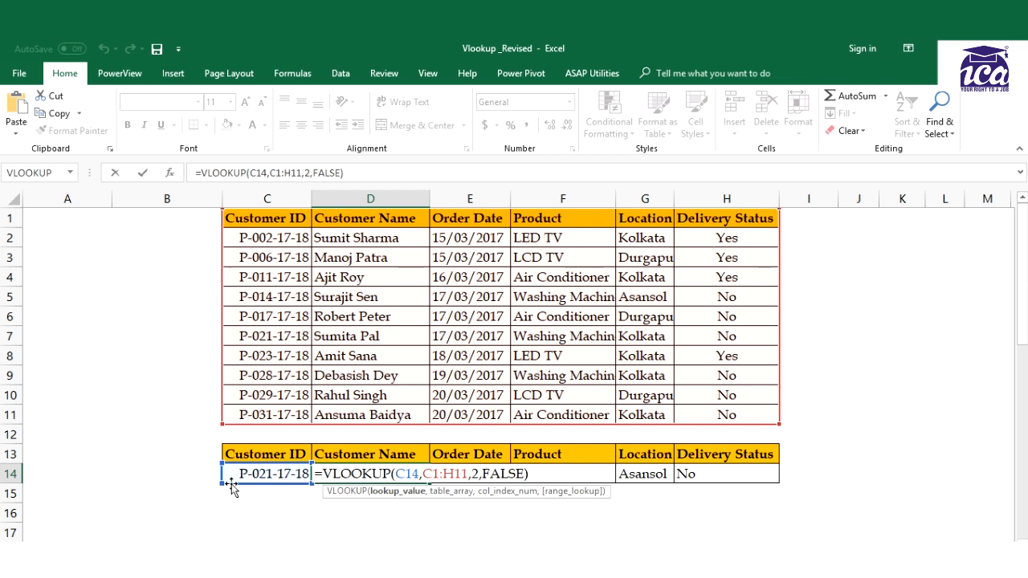
key("F4")
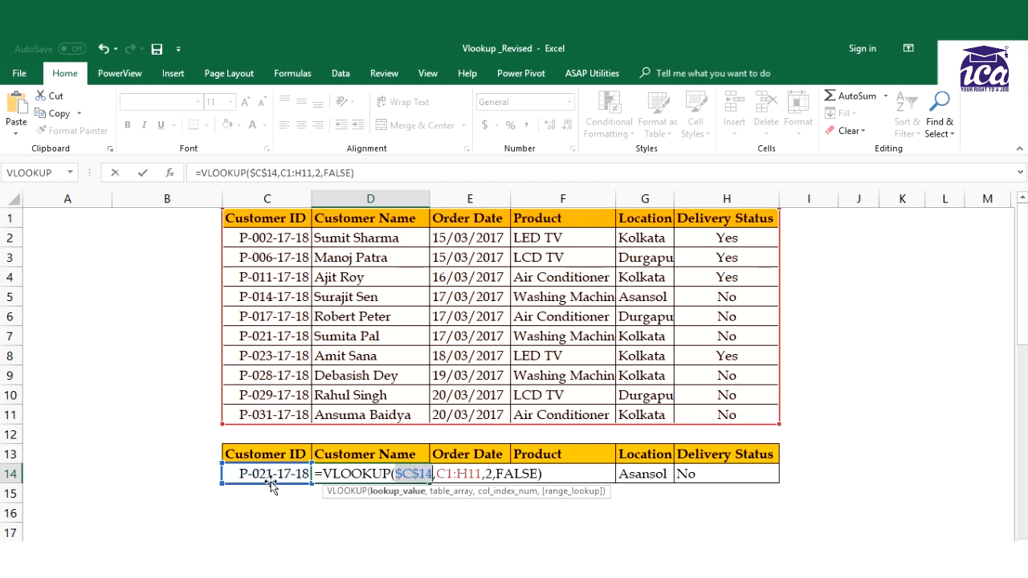
left_click_drag(444, 475, 473, 474)
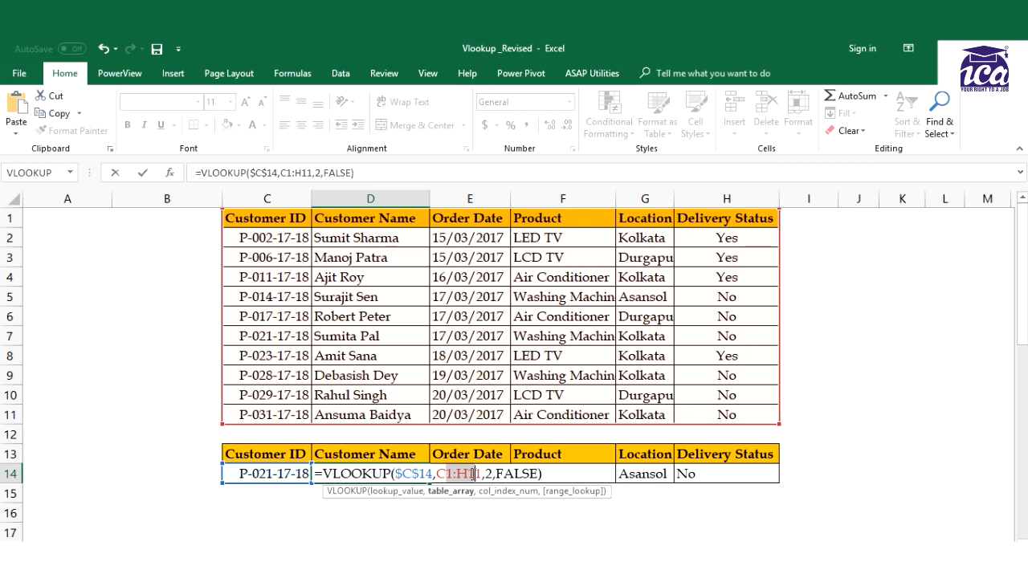
key("F4")
key("Return")
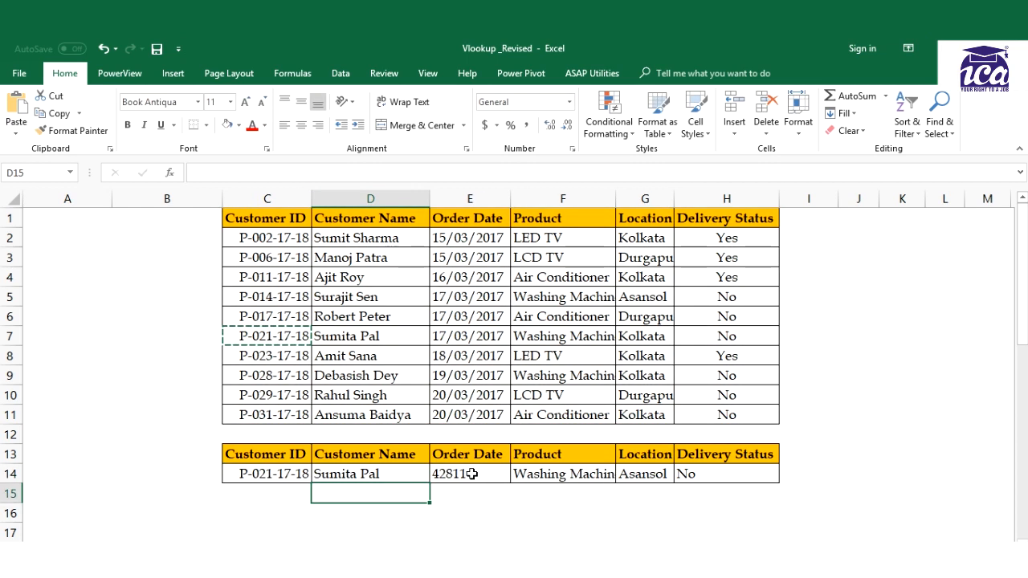
Fill the D14 formula with absolute references across to H14 and review its column index.
left_click(412, 472)
left_click_drag(432, 486, 751, 486)
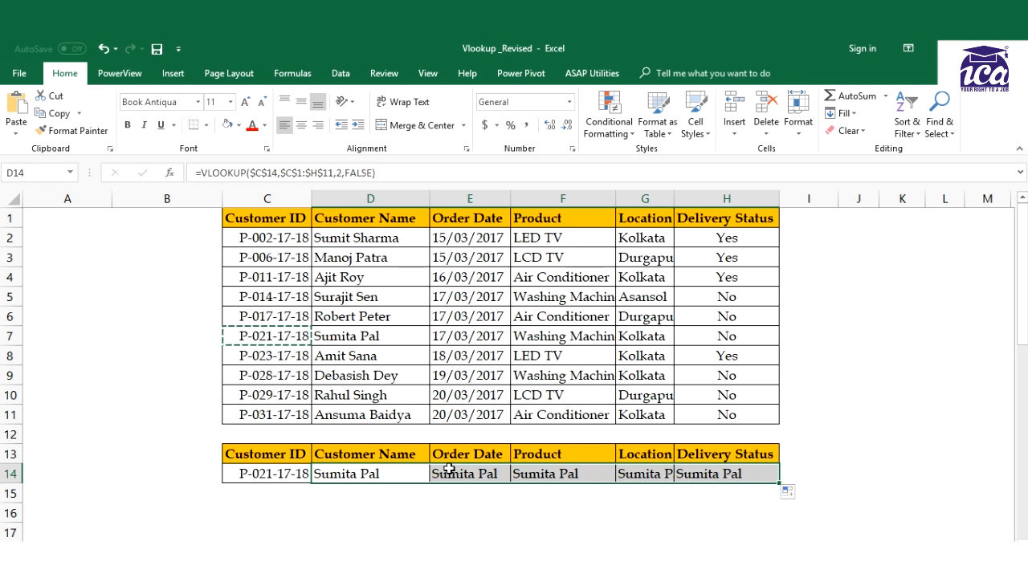
left_click(451, 474)
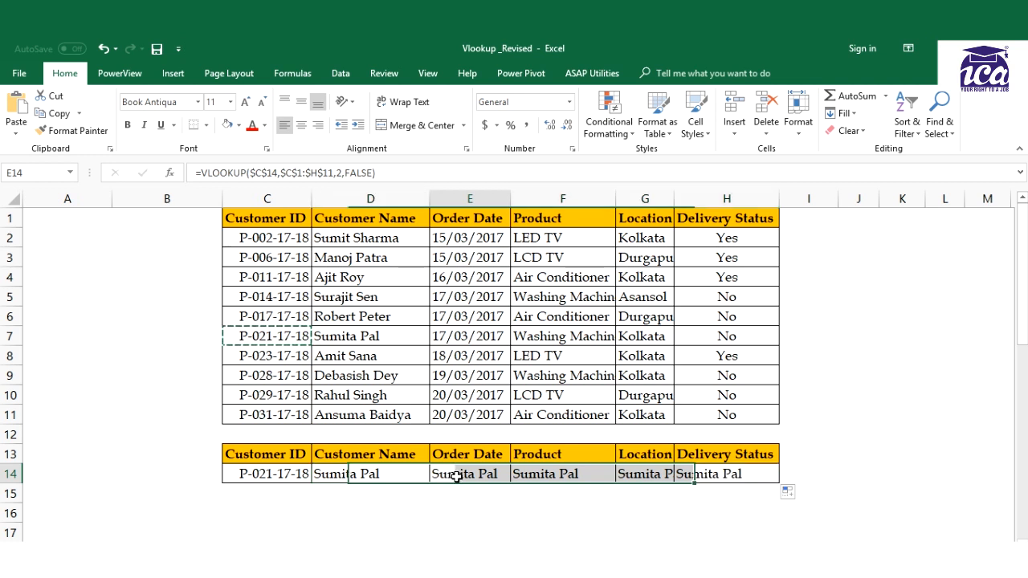
left_click(381, 474)
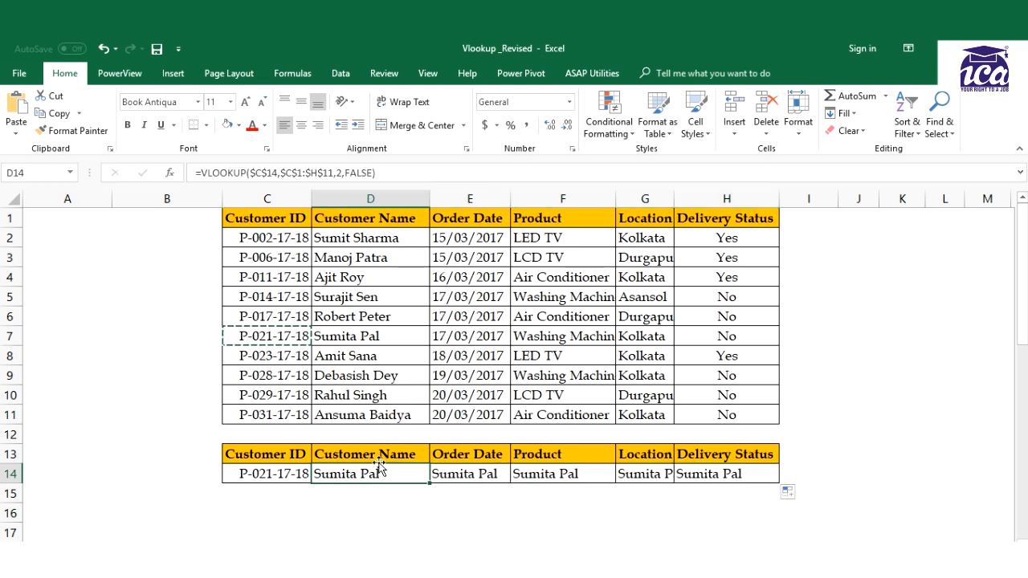
double_click(377, 474)
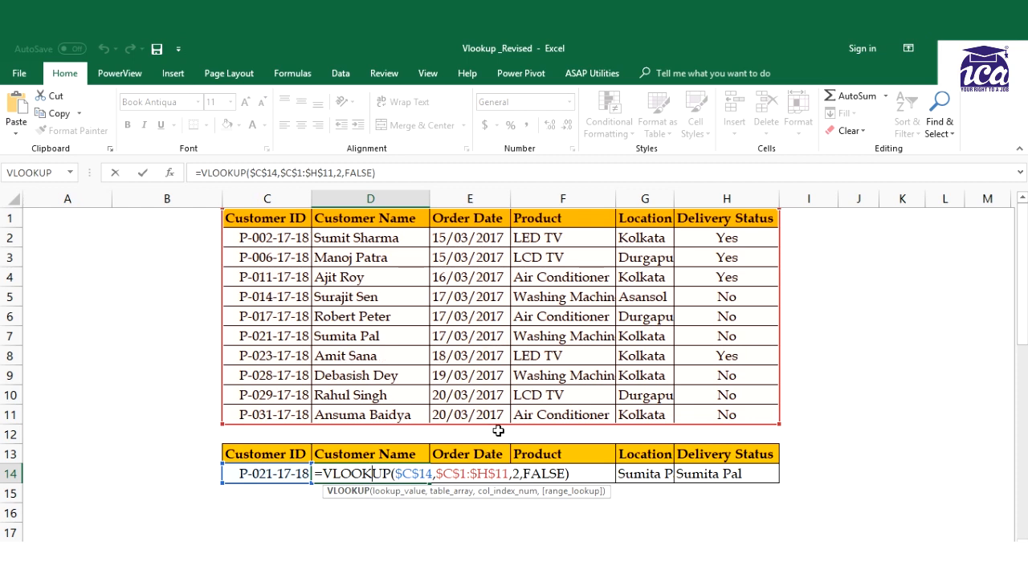
key("Return")
Change the column index in the Order Date lookup formula in E14 to 3.
left_click(474, 477)
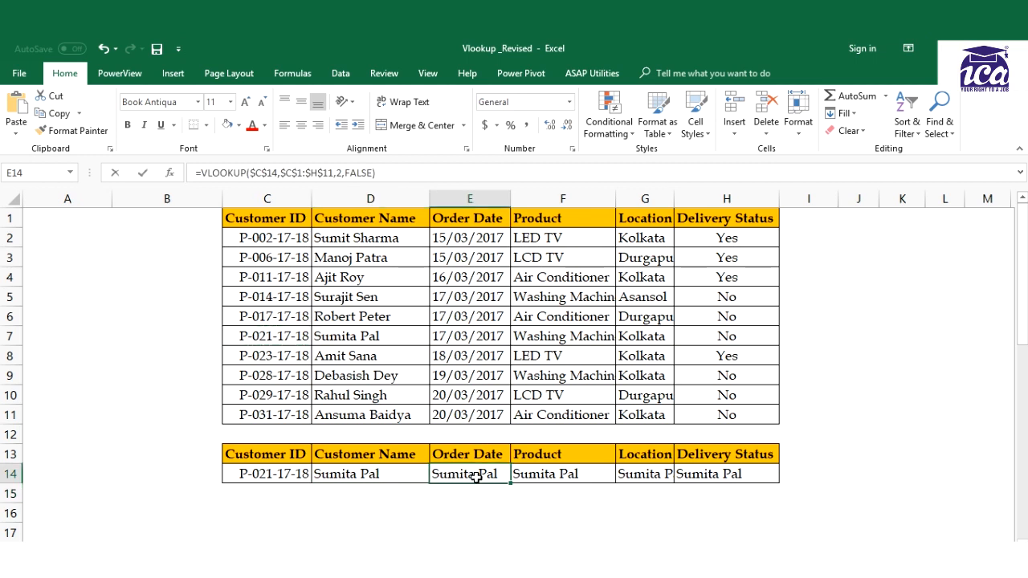
double_click(479, 474)
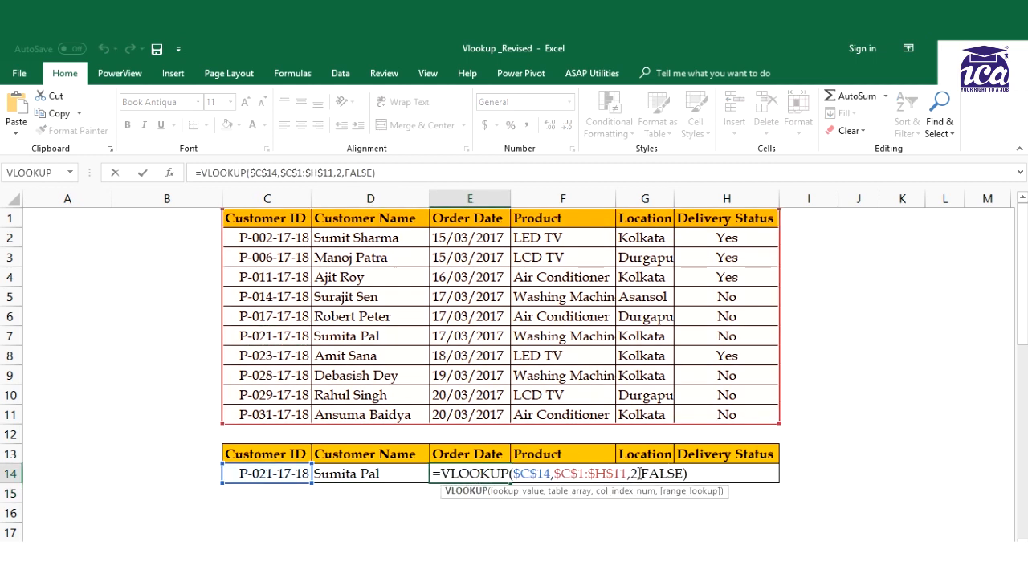
left_click(640, 474)
key("BackSpace")
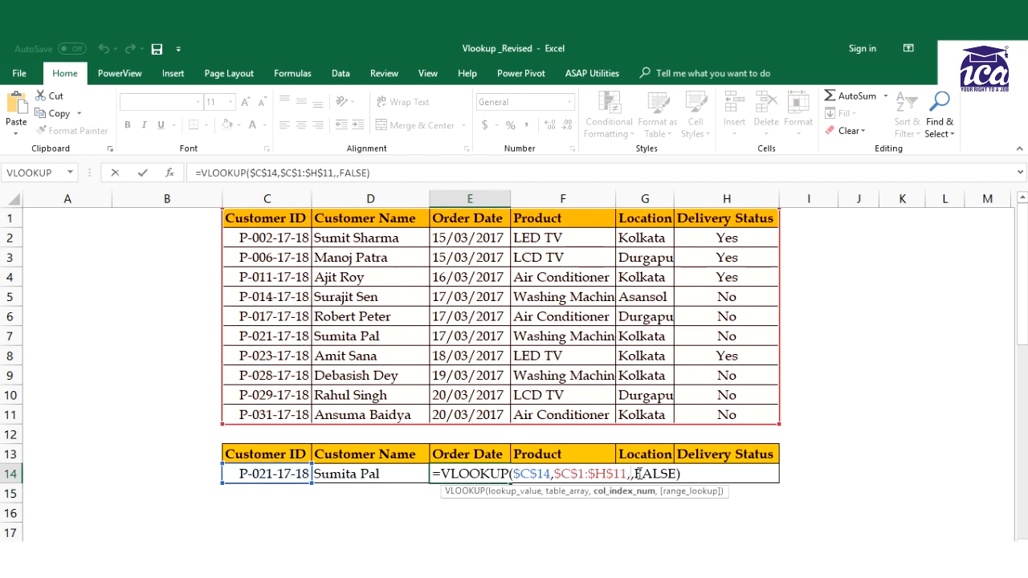
type("3")
key("Return")
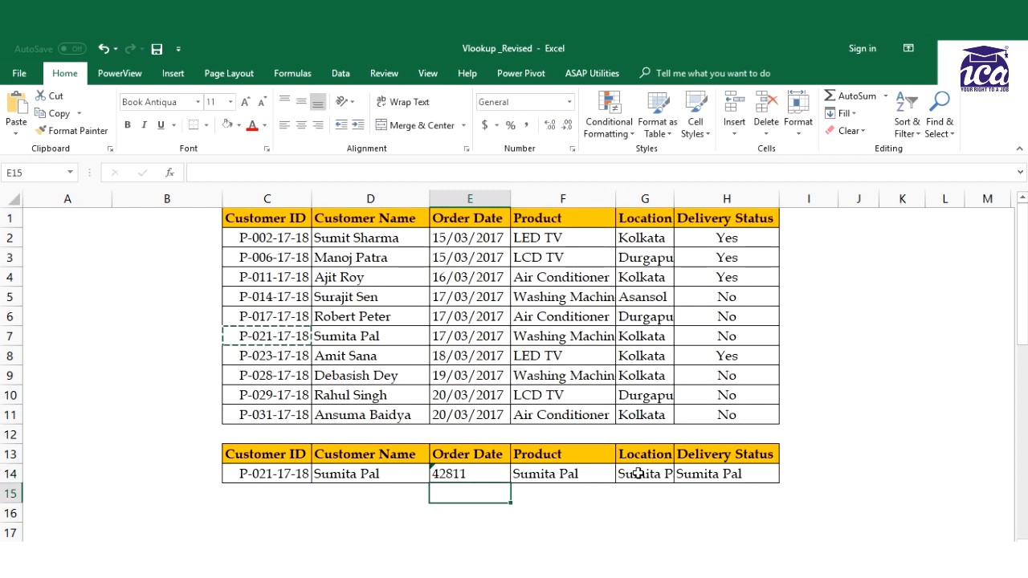
left_click(477, 480)
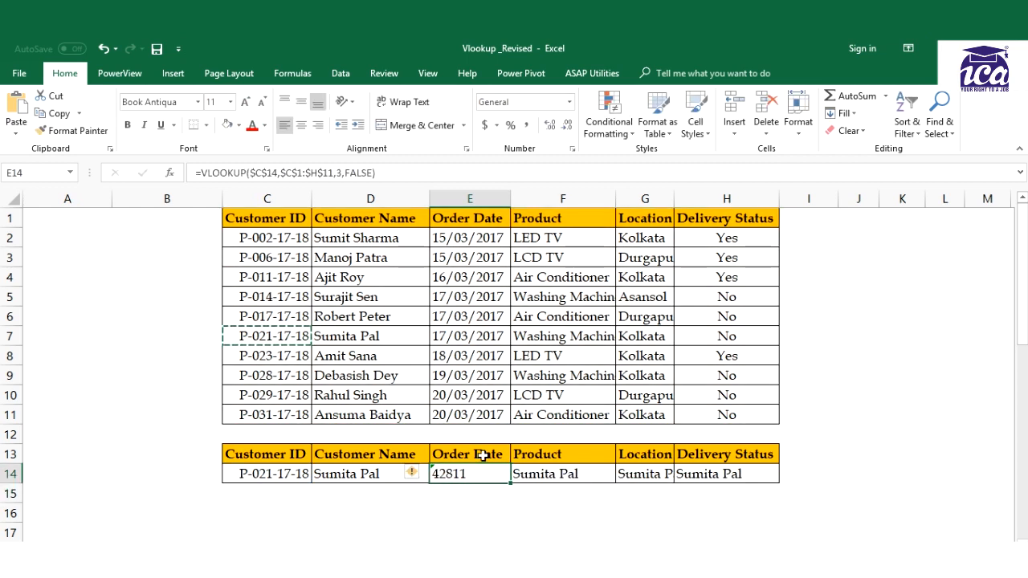
Format the Order Date lookup result in E14 as a short date.
left_click(569, 102)
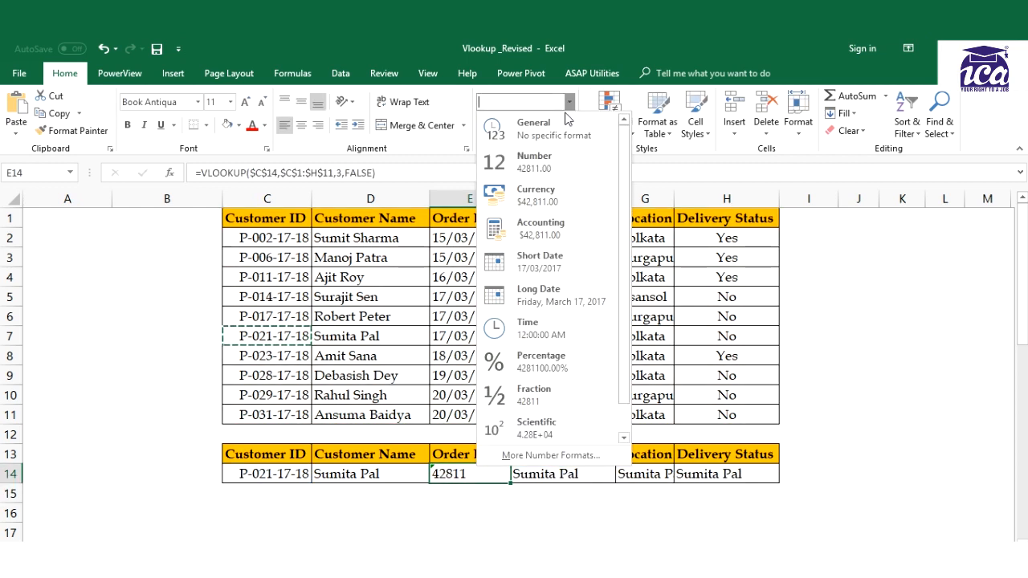
left_click(546, 256)
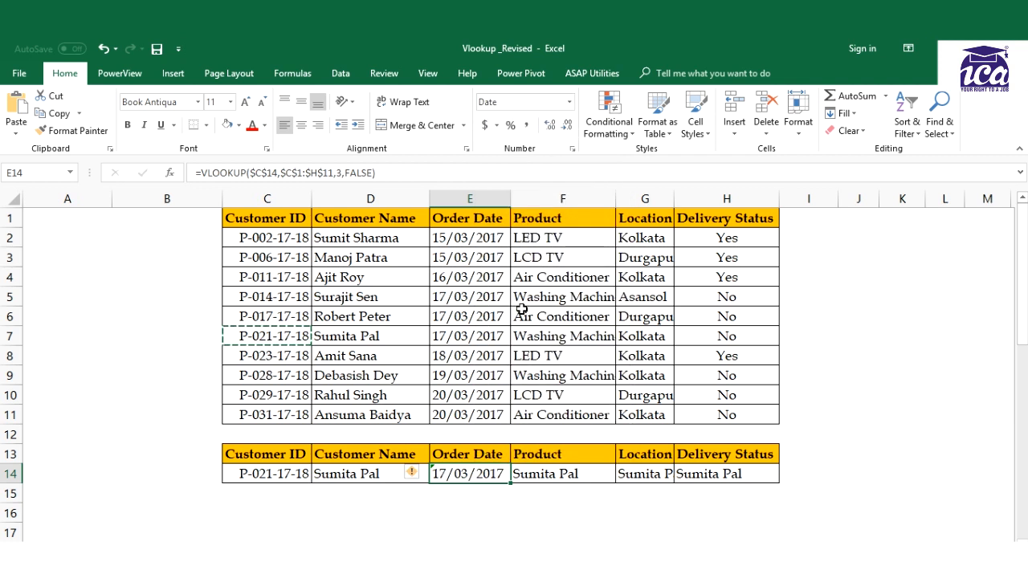
left_click(466, 523)
left_click(467, 474)
Replace the column index number in D14's VLOOKUP formula with the COLUMN function.
mouse_move(410, 473)
double_click(385, 470)
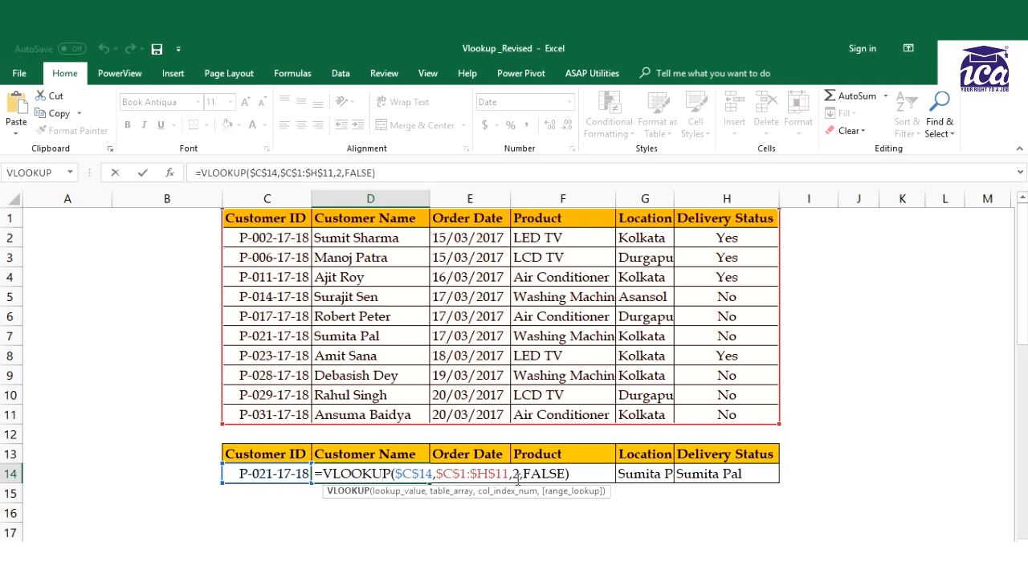
left_click(518, 474)
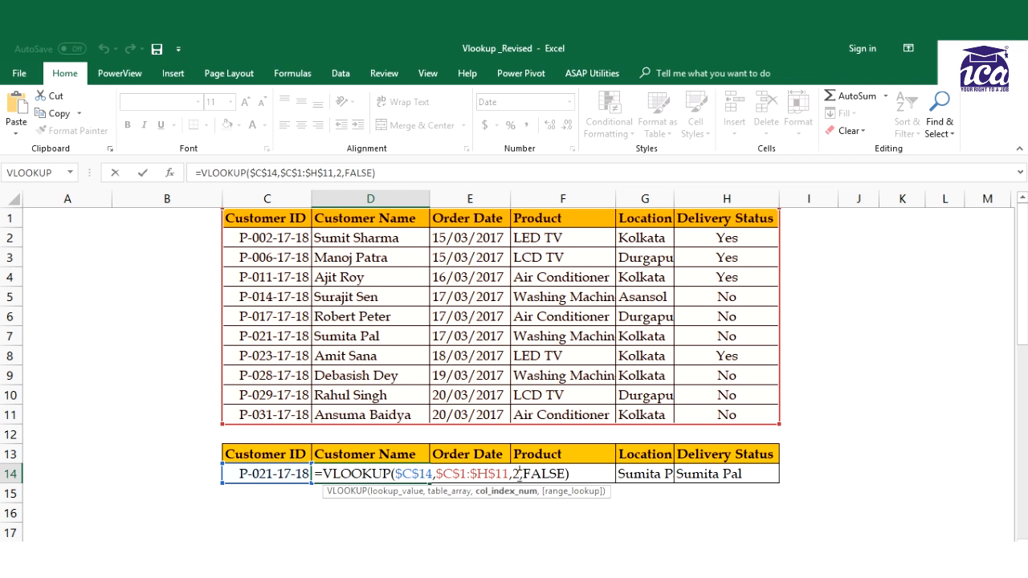
key("BackSpace")
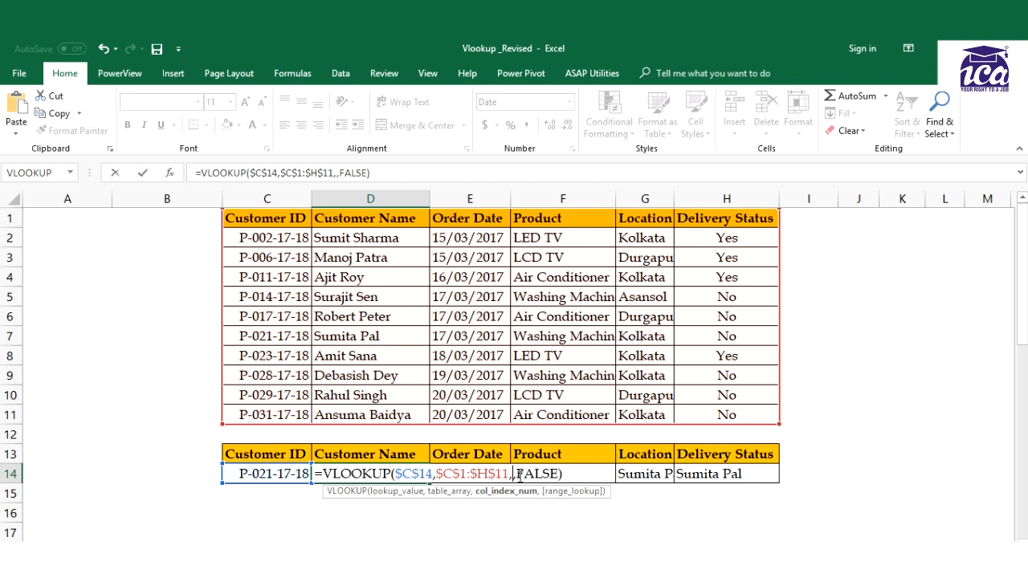
type("col")
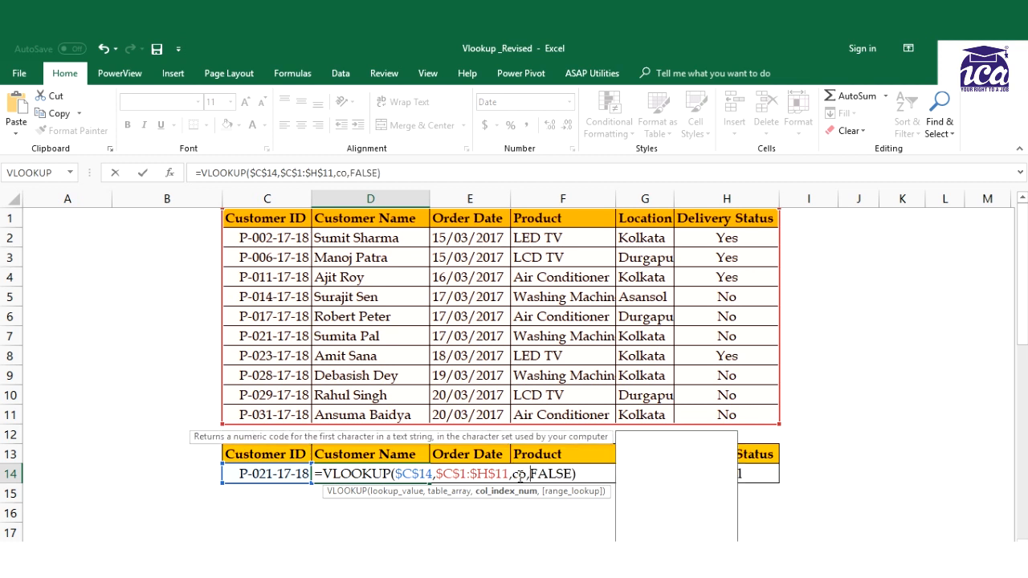
key("Tab")
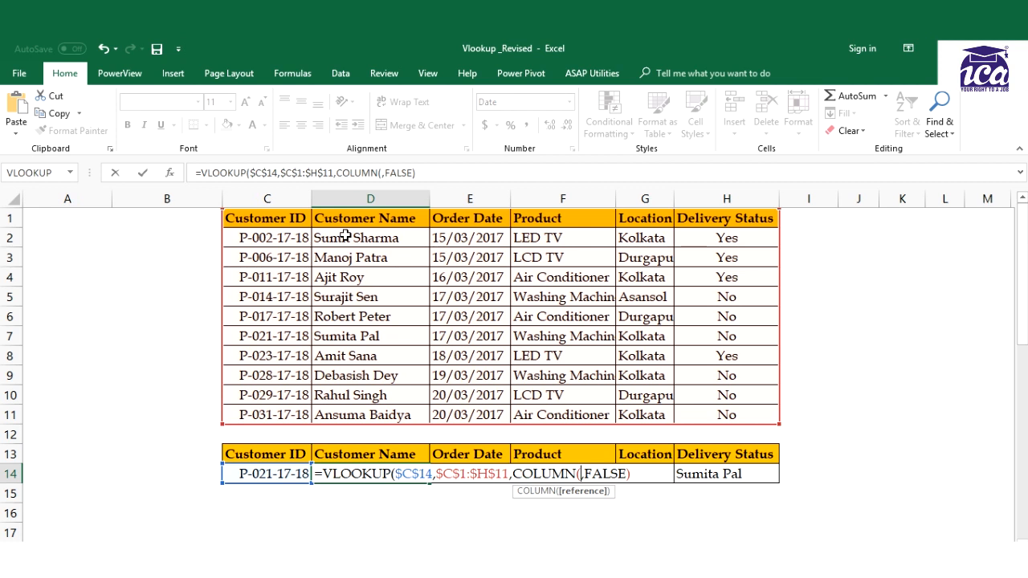
Complete the COLUMN function in D14's formula with cell B2 as its reference, close its bracket and enter the formula.
type("b")
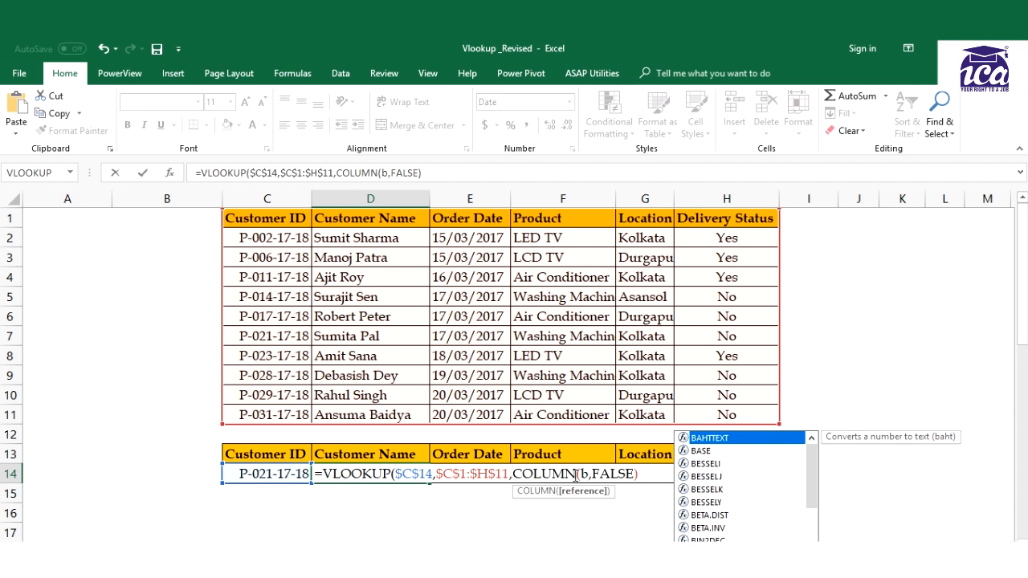
key("BackSpace")
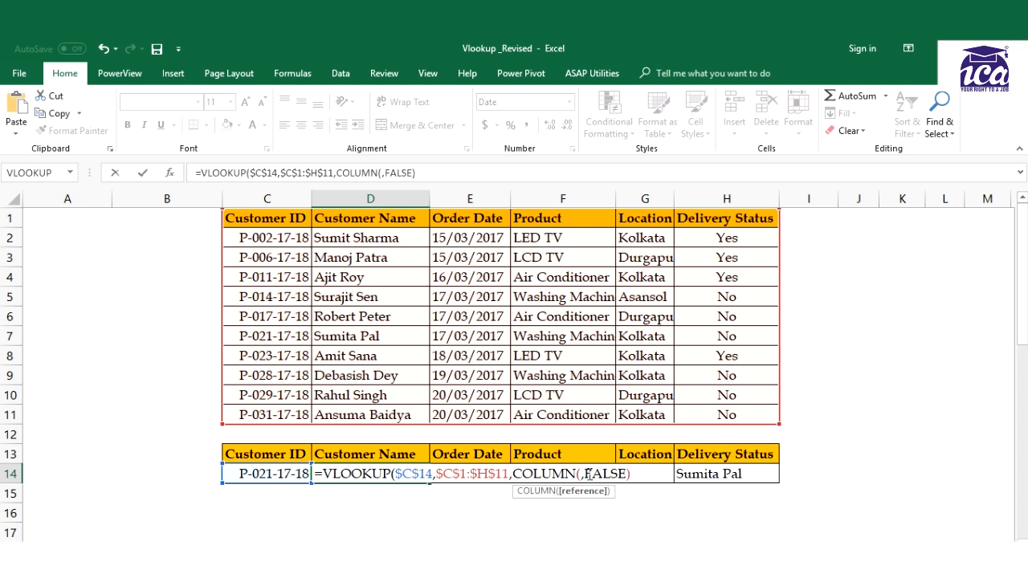
left_click(155, 266)
left_click(156, 317)
left_click(149, 395)
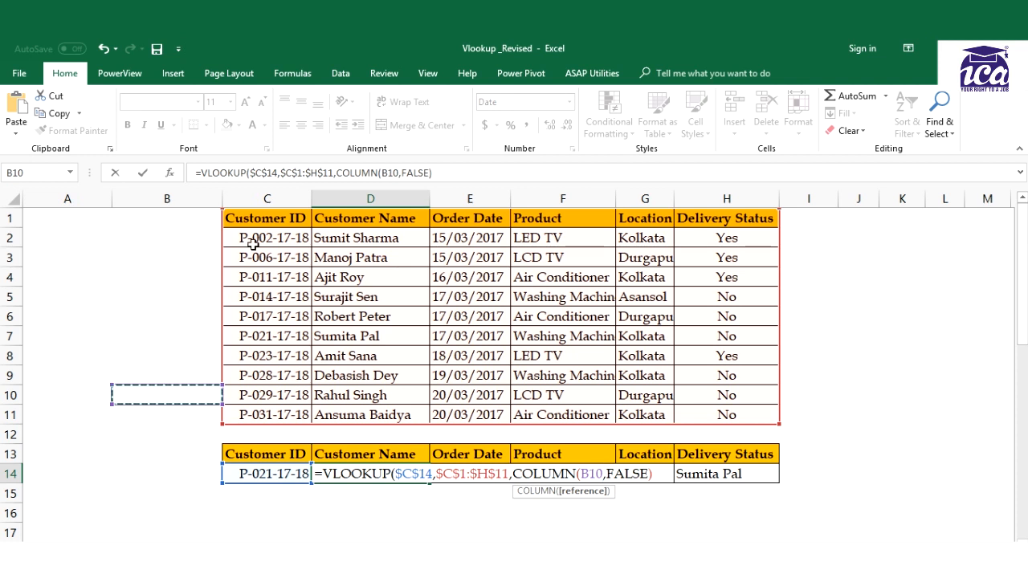
key("BackSpace")
key("BackSpace")
key("BackSpace")
type("b2")
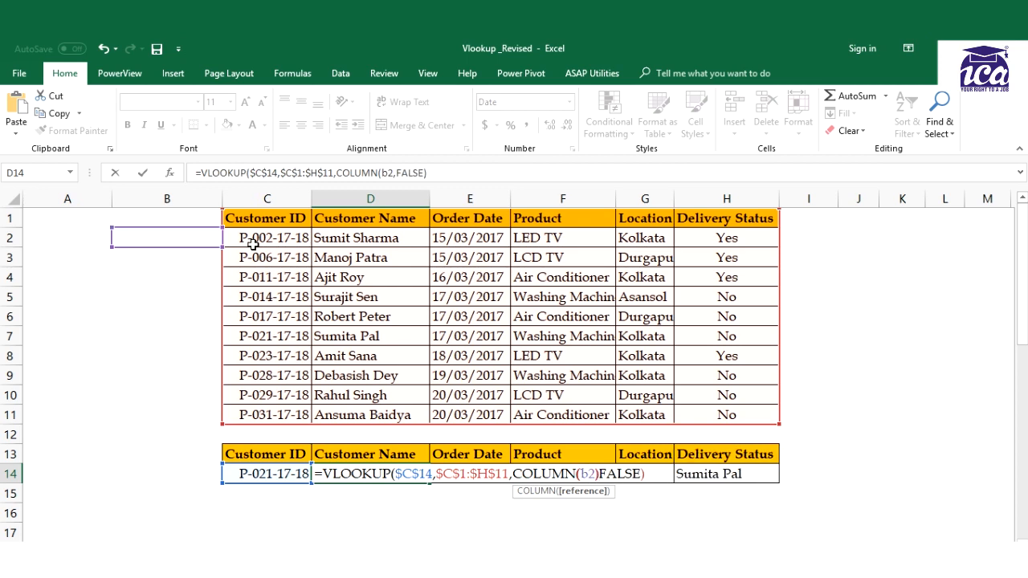
type(")")
key("Return")
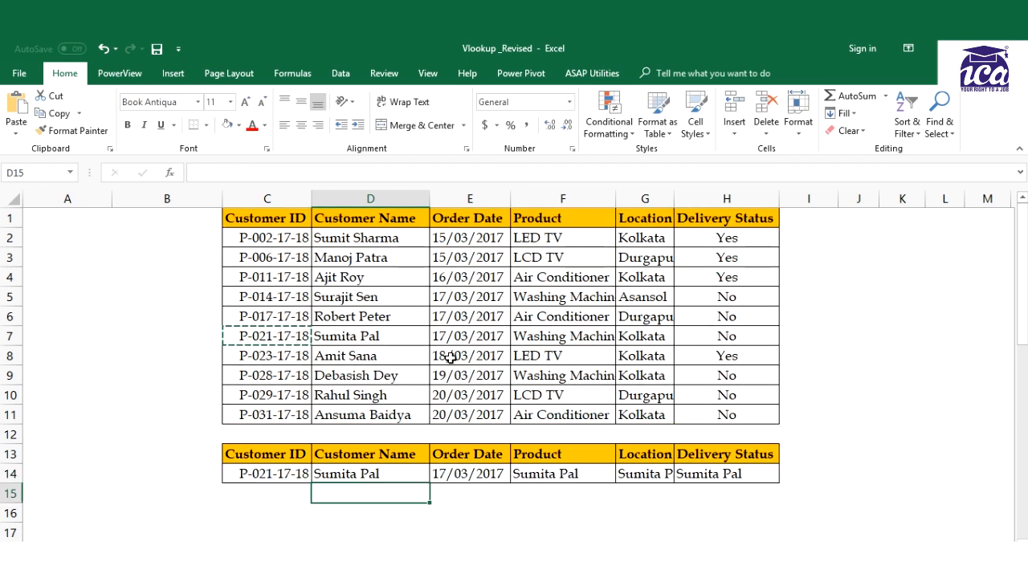
Fill the D14 formula across to H14 and test it by copying the customer ID from C9 into C14.
left_click(398, 472)
left_click_drag(450, 484, 769, 490)
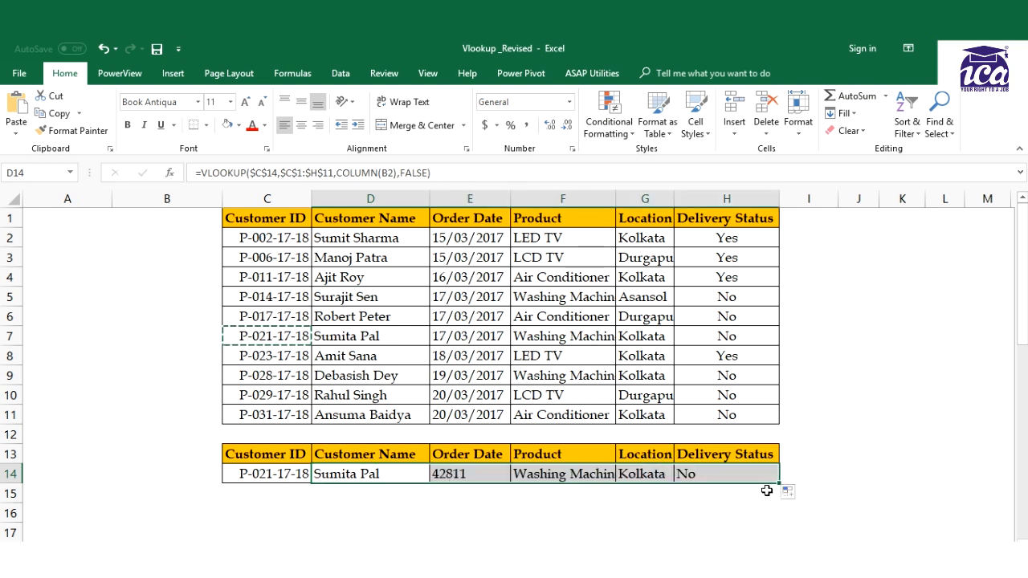
left_click(268, 376)
key("ctrl+c")
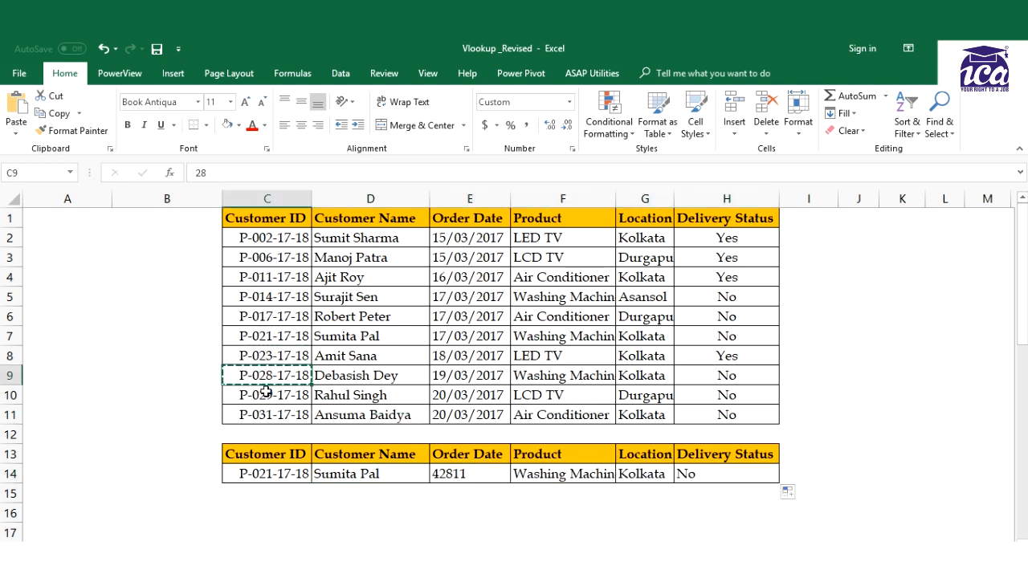
left_click(266, 473)
key("ctrl+v")
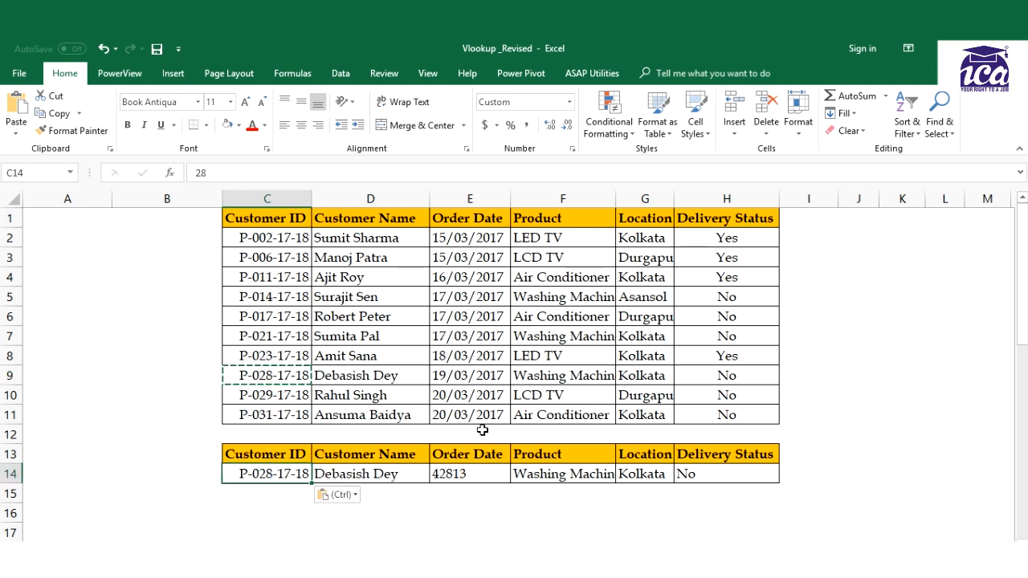
Format the order date returned in E14 by the COLUMN-based lookup as a short date.
left_click(472, 469)
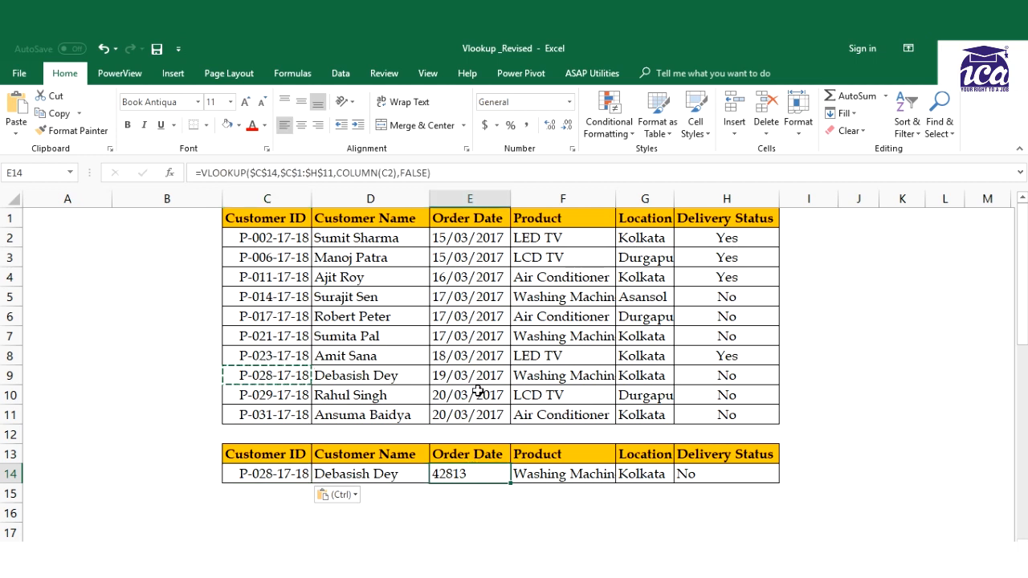
left_click(569, 102)
left_click(554, 263)
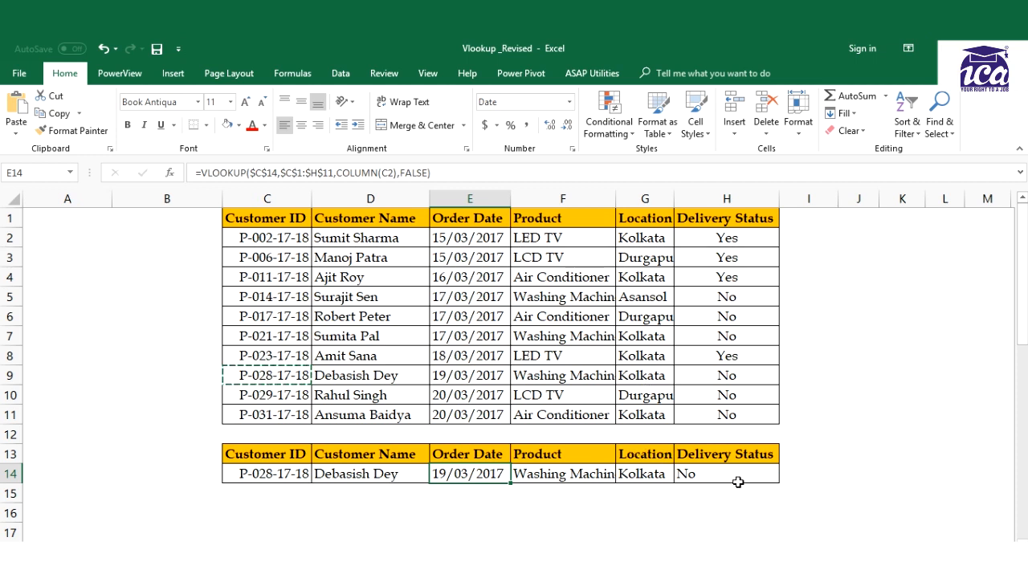
Change the COLUMN reference in D14's VLOOKUP formula to B100.
double_click(402, 473)
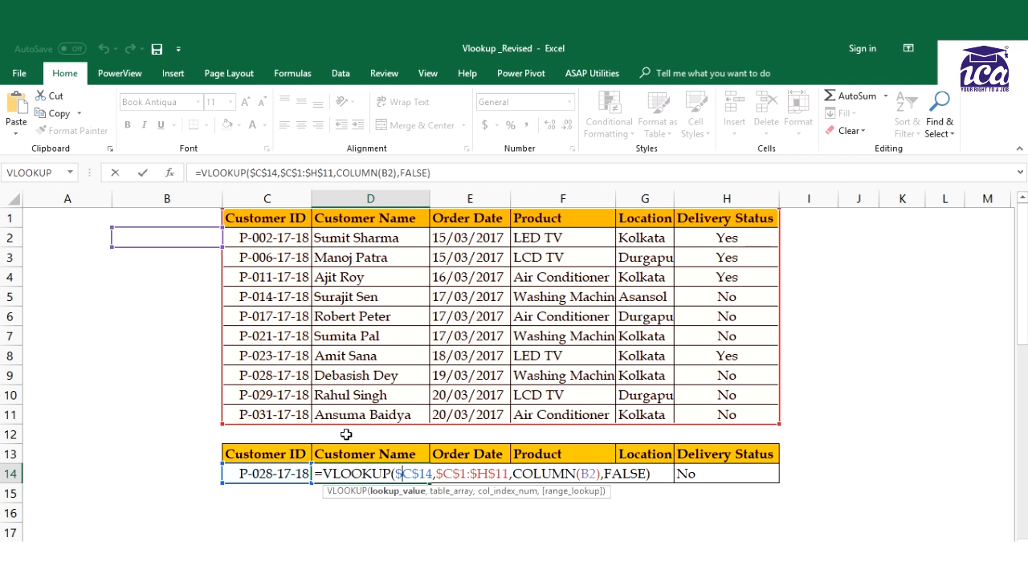
left_click(595, 474)
key("BackSpace")
type("1")
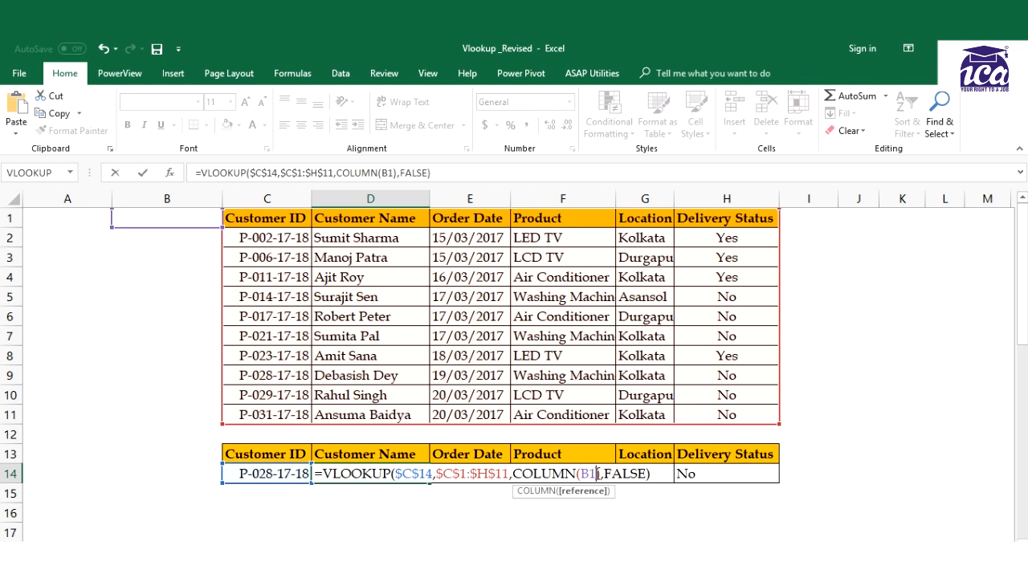
type("00")
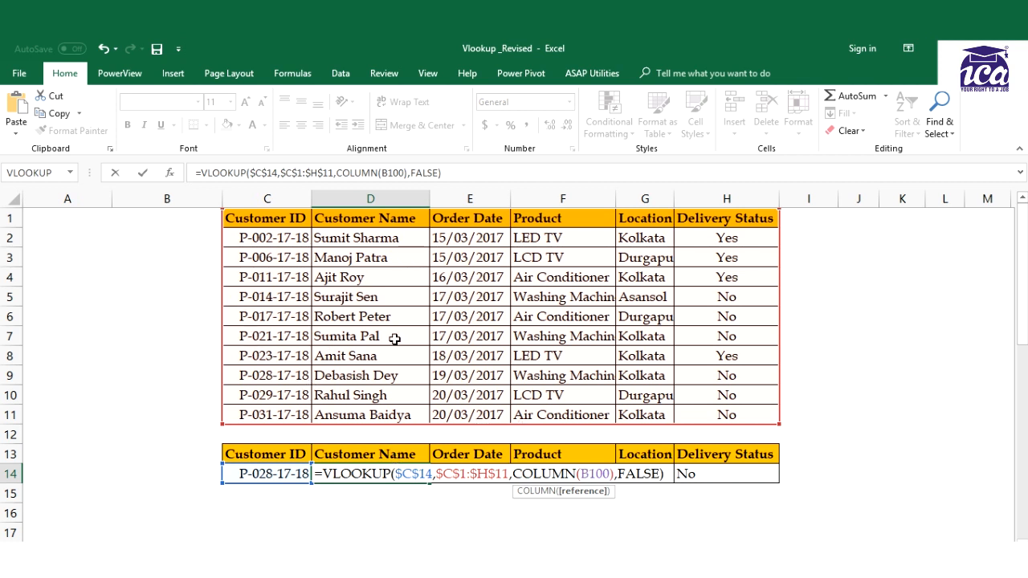
key("Return")
Fill the D14 formula with the B100 reference across to H14 and copy the customer ID from C6 into C14.
left_click(389, 473)
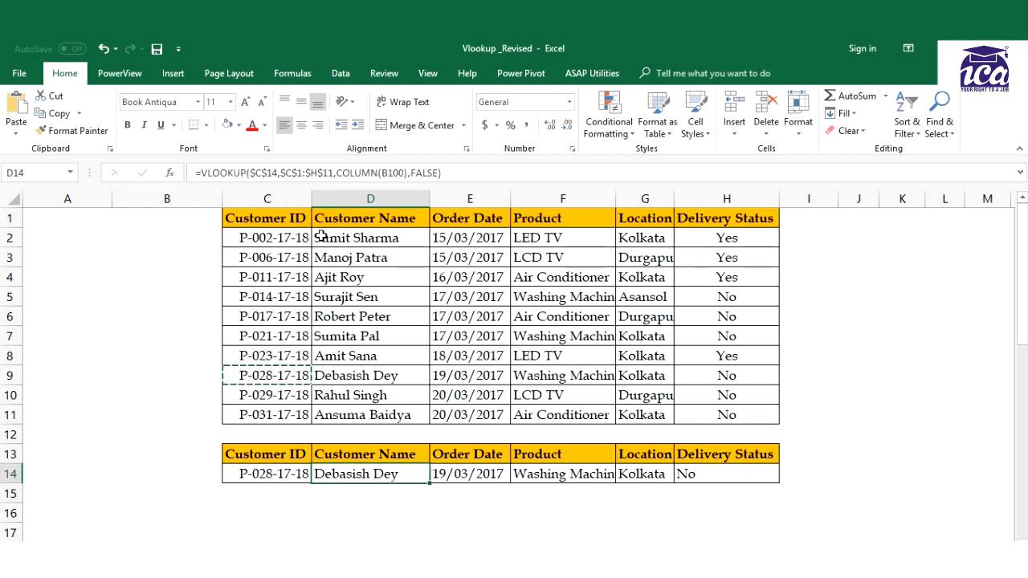
left_click_drag(431, 483, 744, 478)
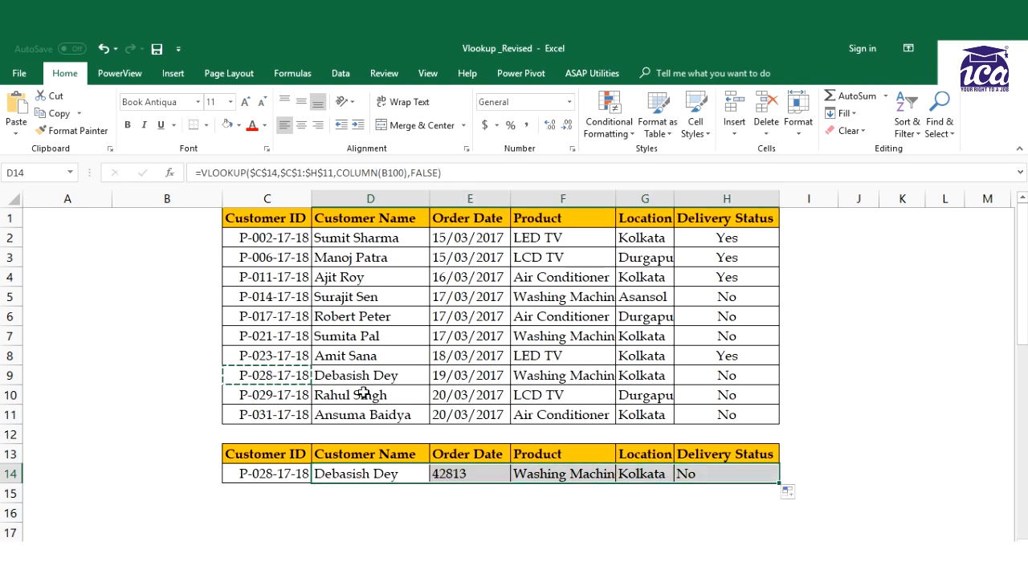
left_click(261, 320)
key("ctrl+c")
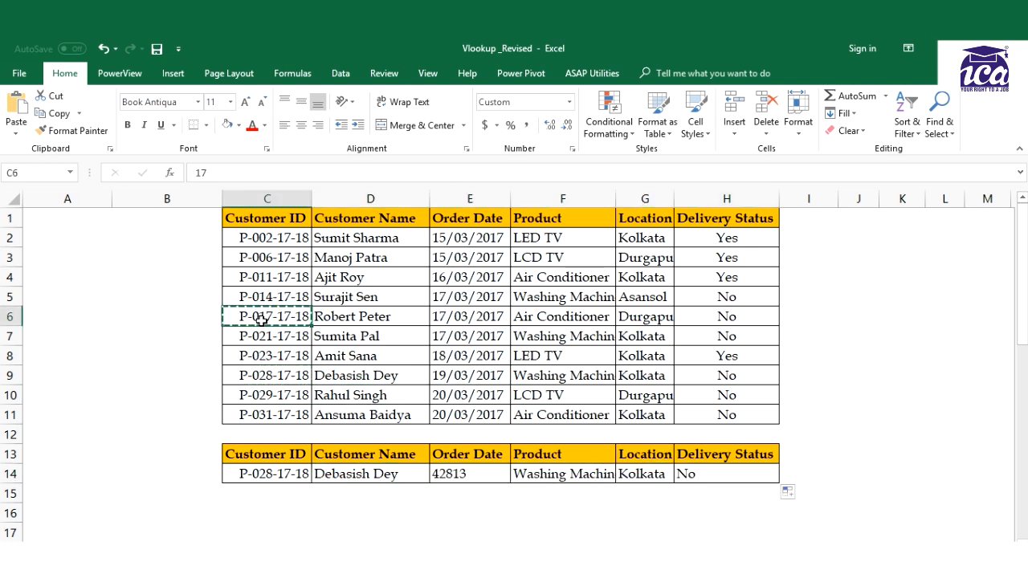
left_click(273, 477)
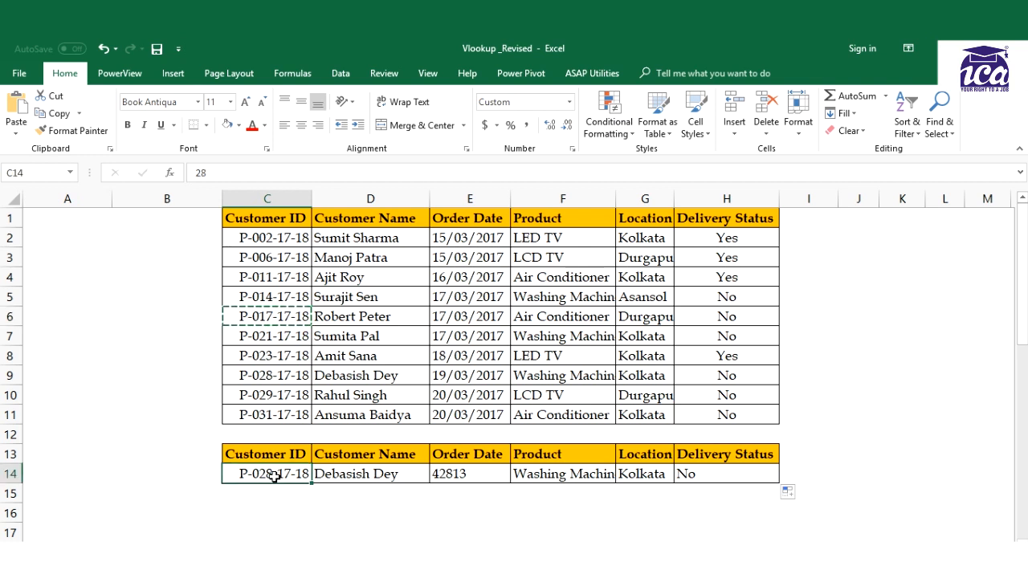
key("ctrl+v")
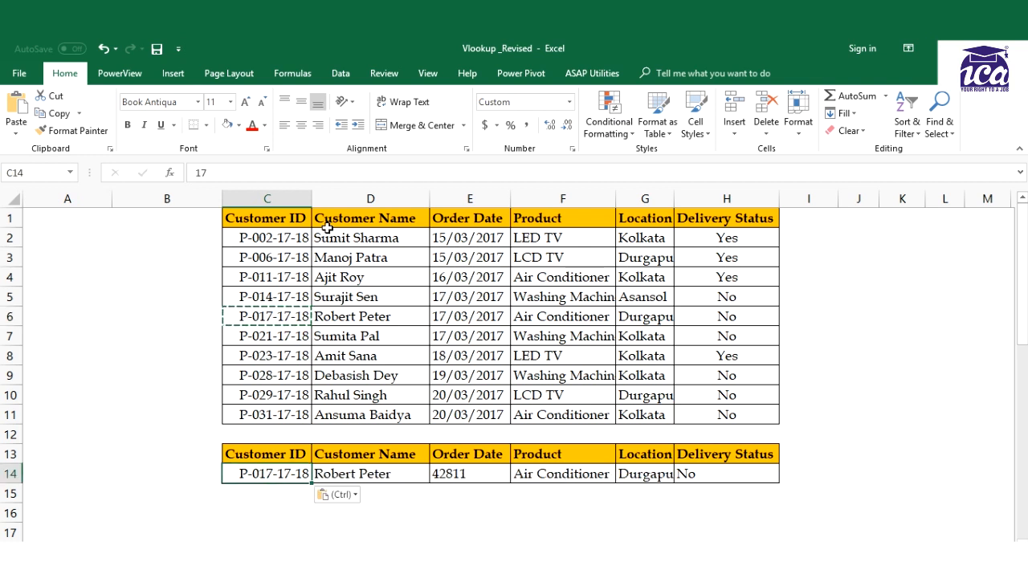